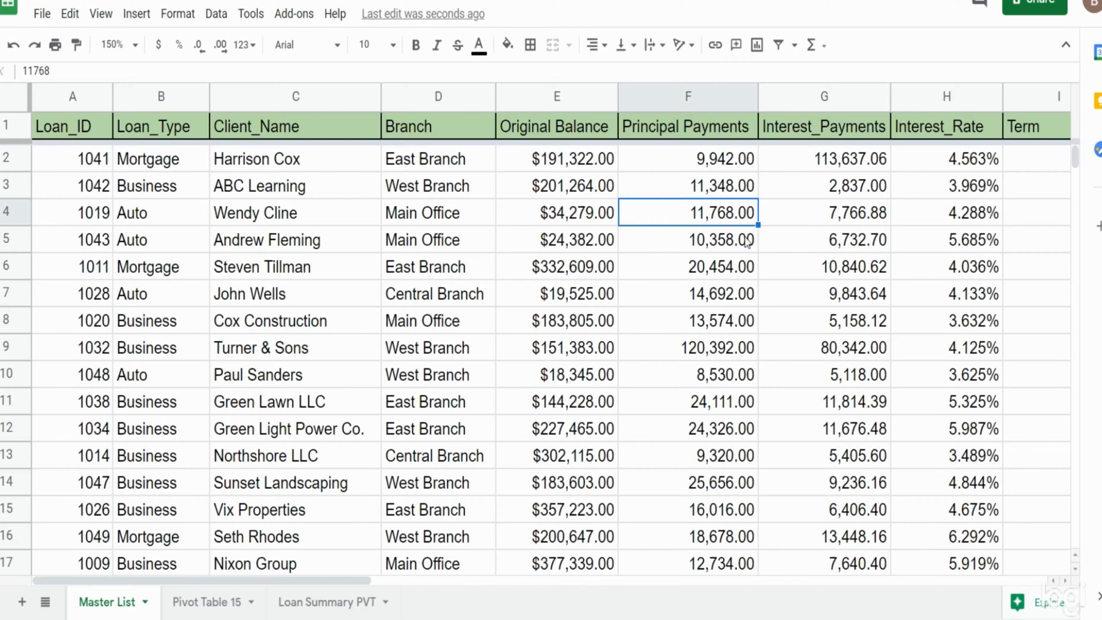
pyautogui.click(556, 221)
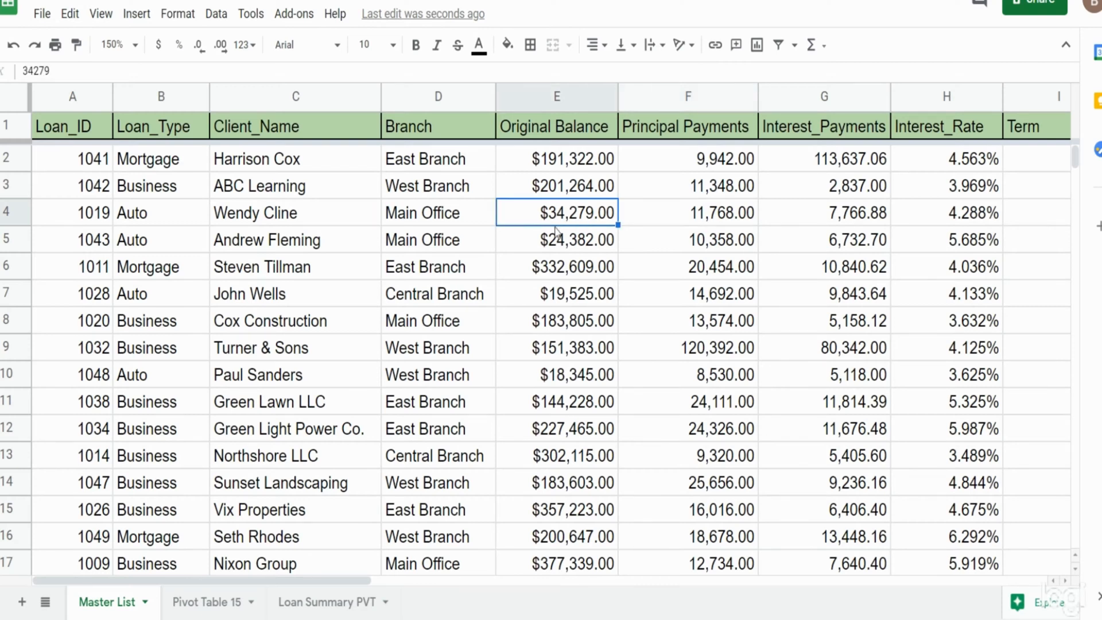
pyautogui.click(572, 101)
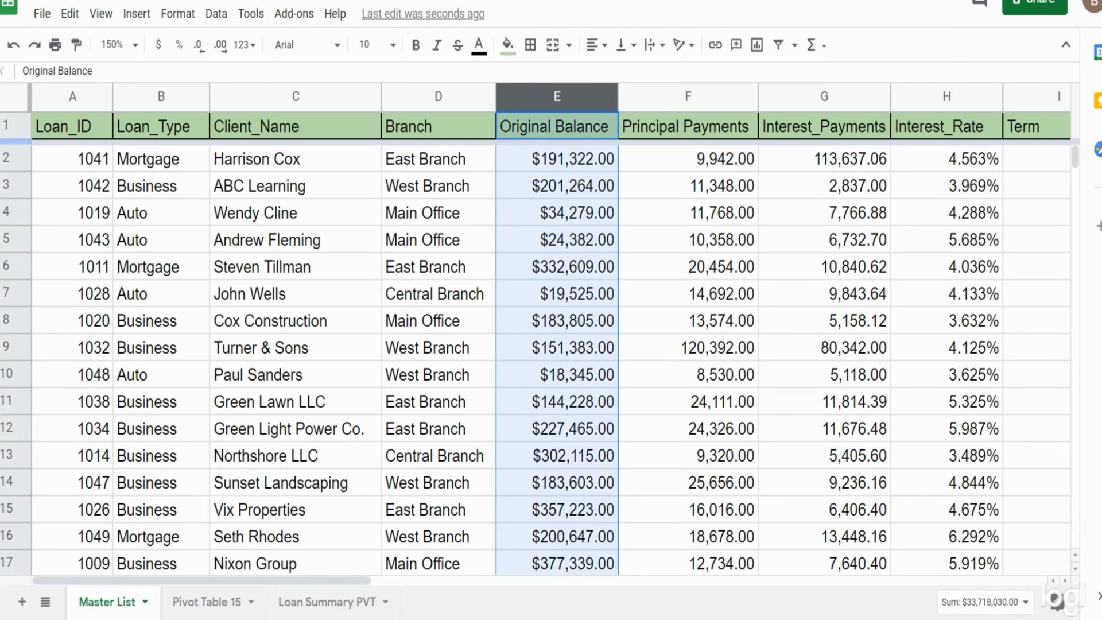
pyautogui.click(667, 105)
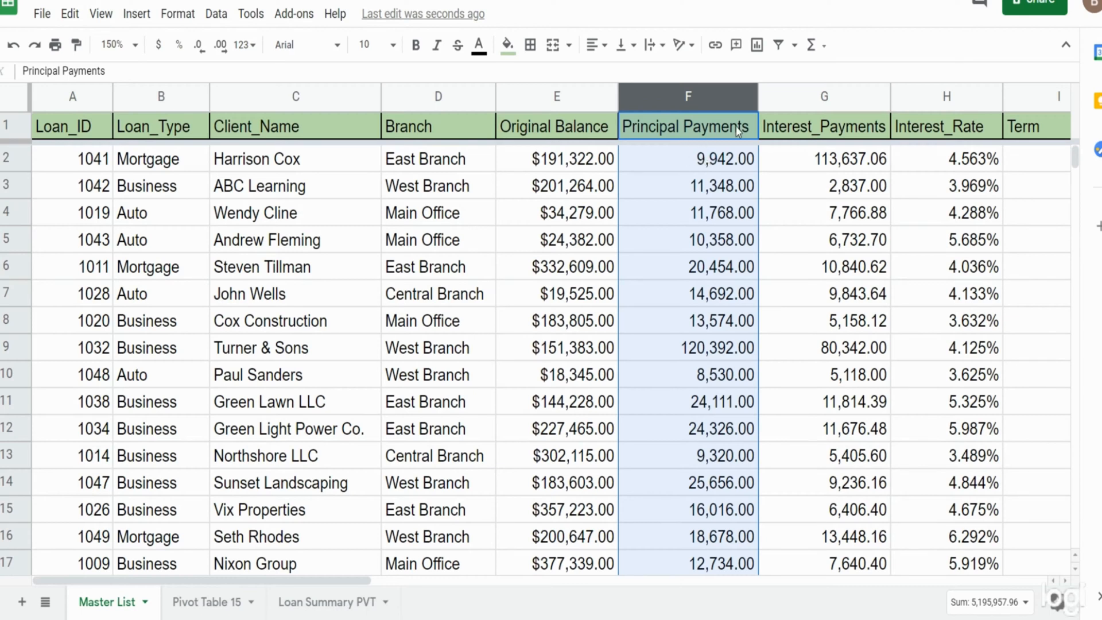
pyautogui.click(562, 100)
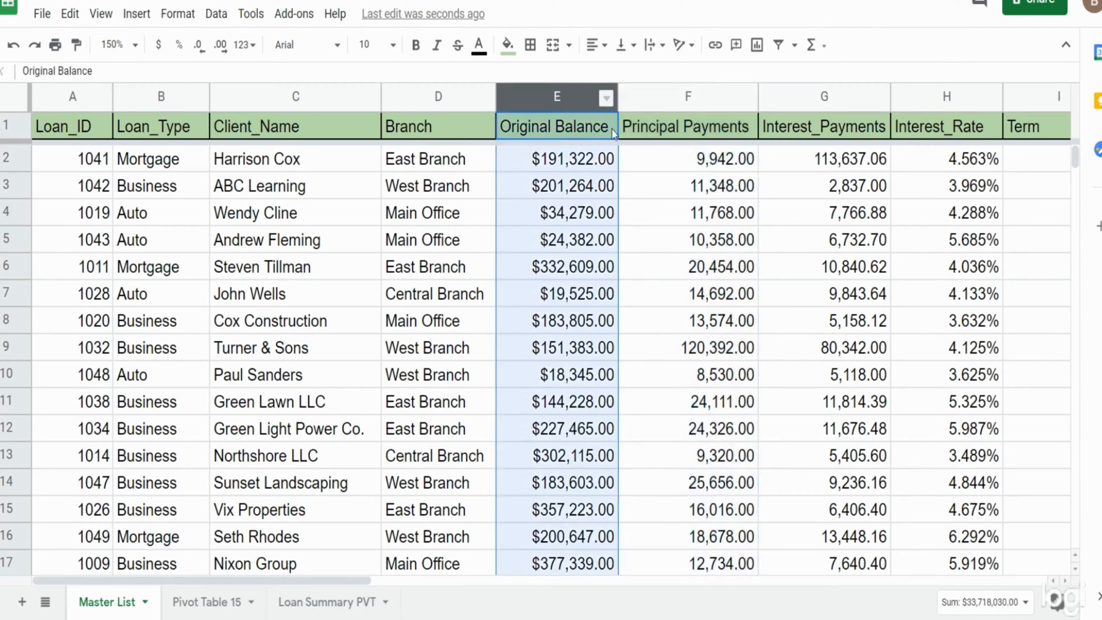
# Step: Create a pivot table on a new sheet from the Master List data, extending the data range to A1:J1000
pyautogui.click(744, 219)
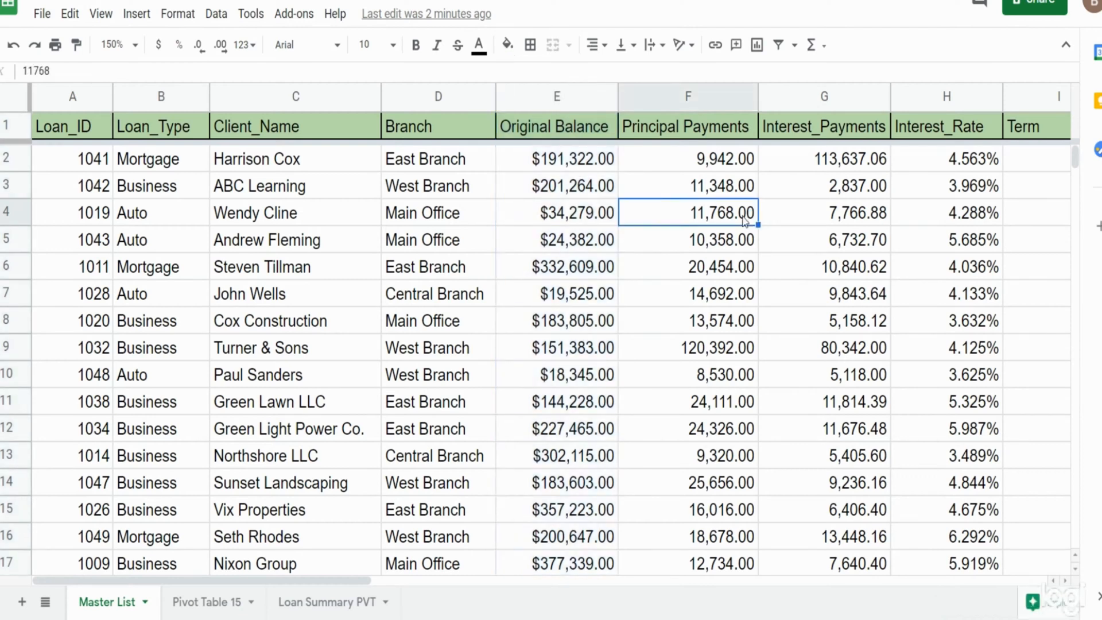
pyautogui.click(216, 14)
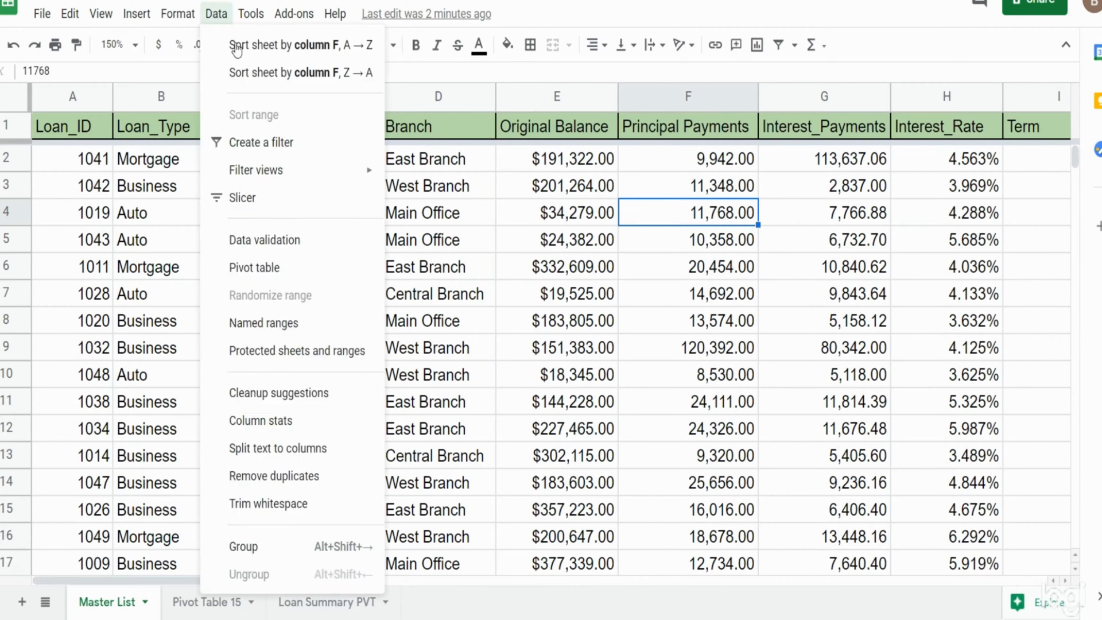
pyautogui.click(264, 276)
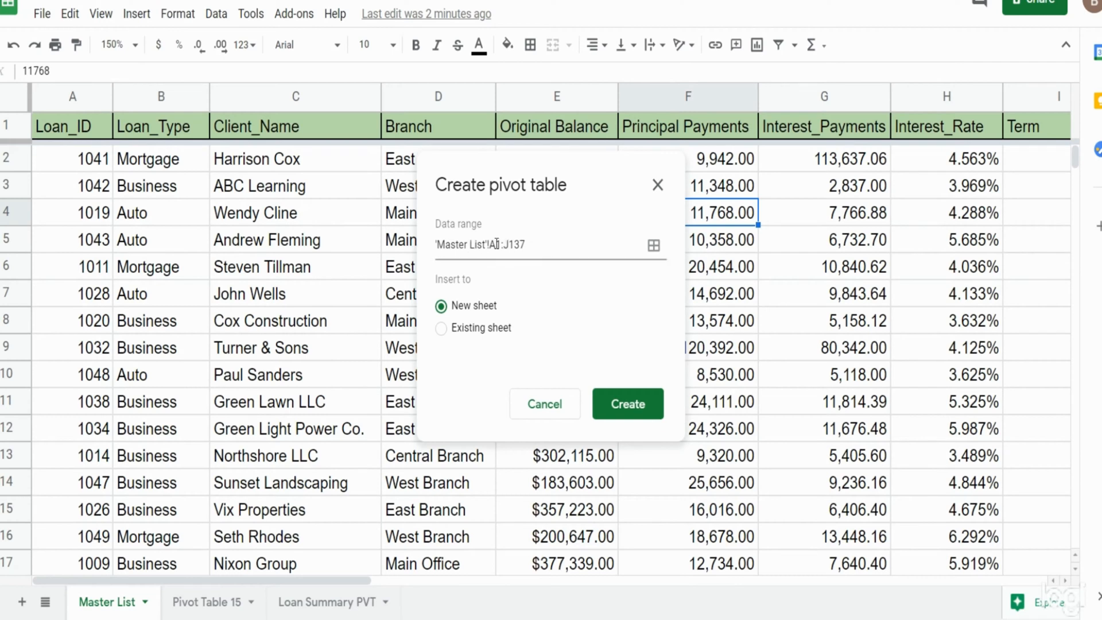
pyautogui.click(538, 244)
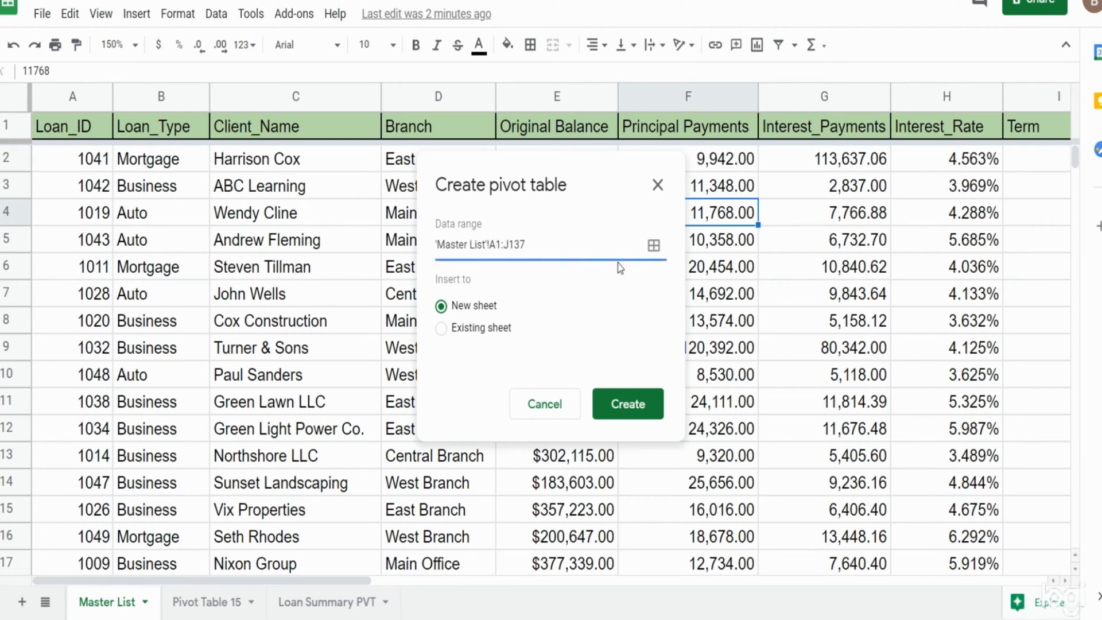
pyautogui.press('BackSpace')
pyautogui.press('BackSpace')
pyautogui.press('BackSpace')
pyautogui.click(649, 410)
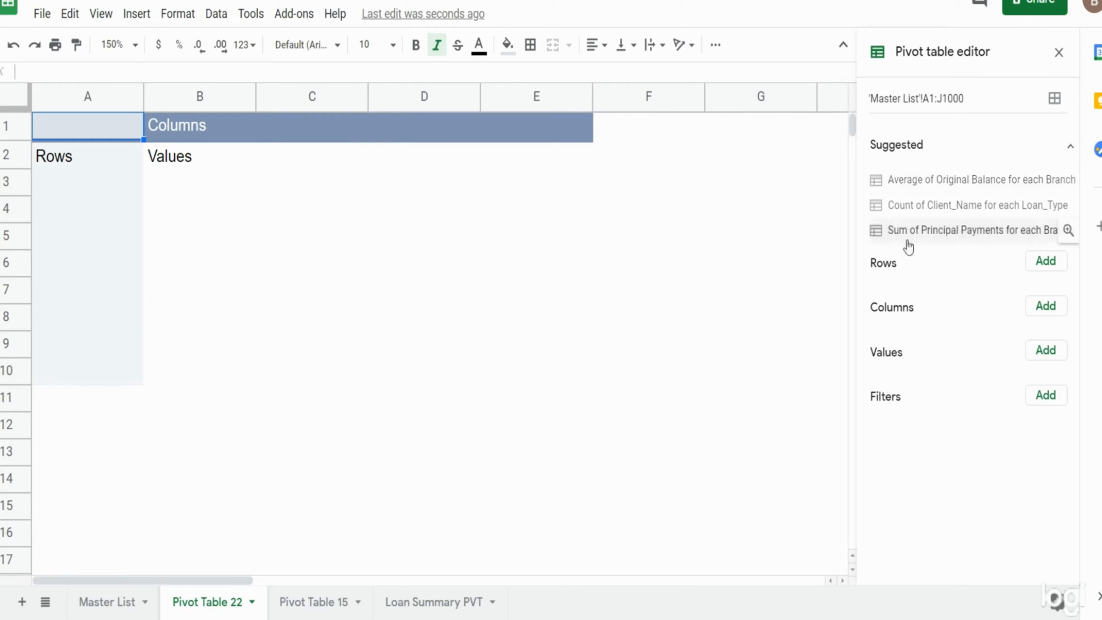
# Step: Add Branch as a row field in the pivot table
pyautogui.click(1046, 265)
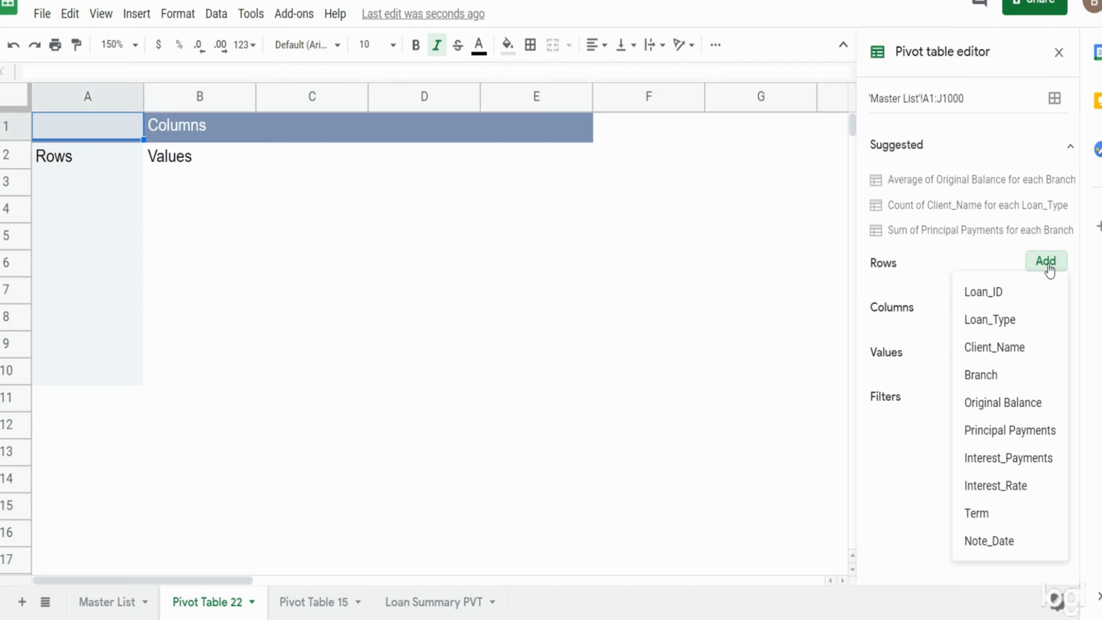
pyautogui.click(981, 379)
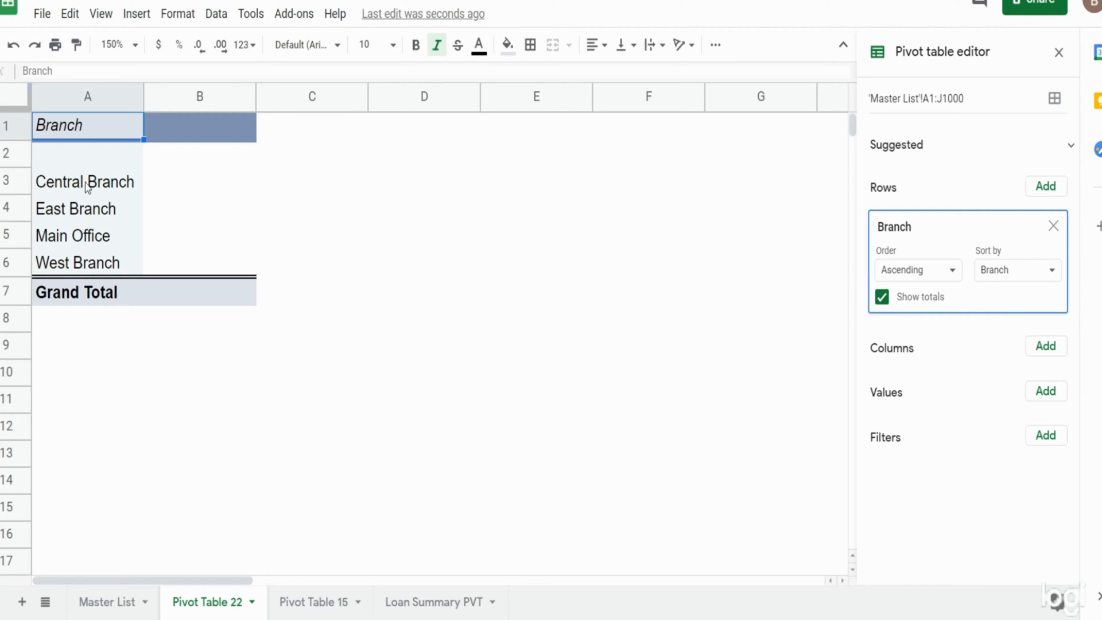
pyautogui.click(88, 162)
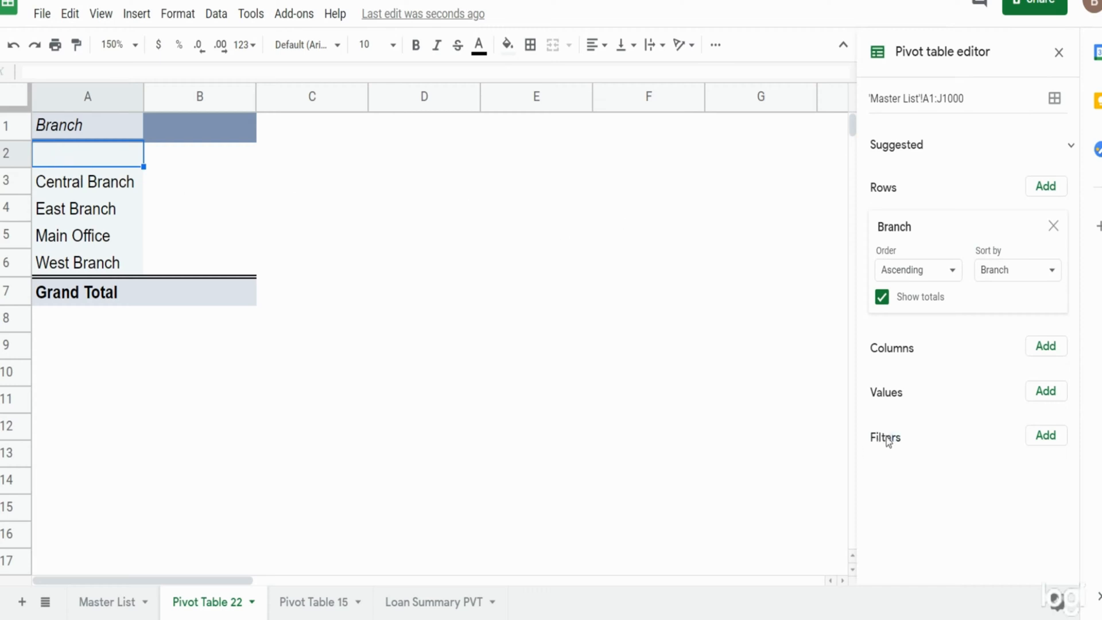
# Step: Add a Branch filter to the pivot table that excludes (Blanks)
pyautogui.click(1045, 437)
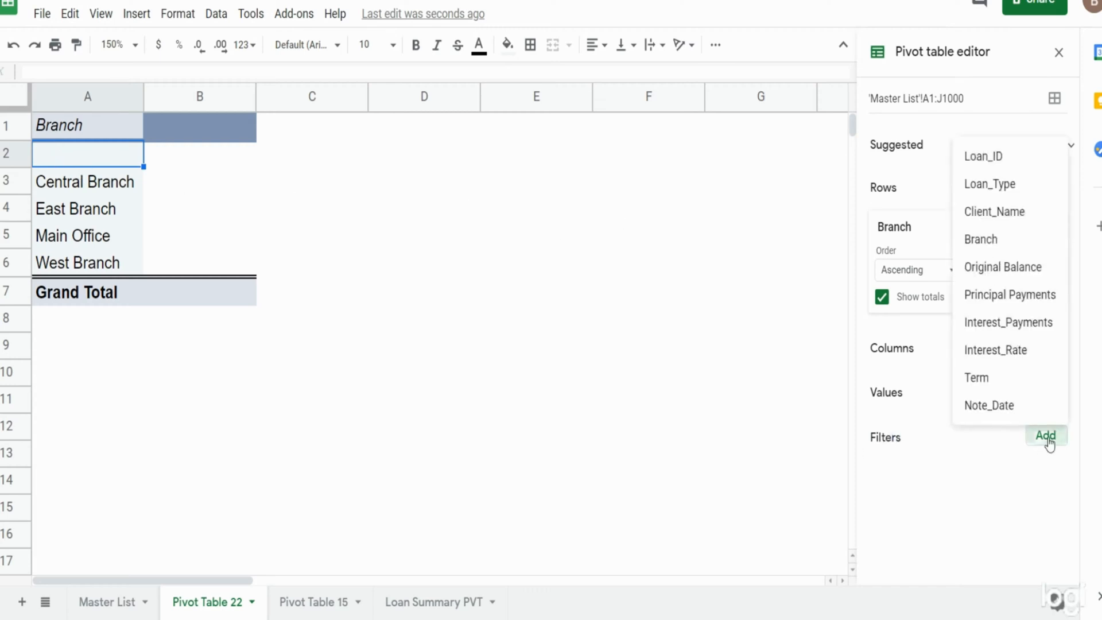
pyautogui.click(1000, 238)
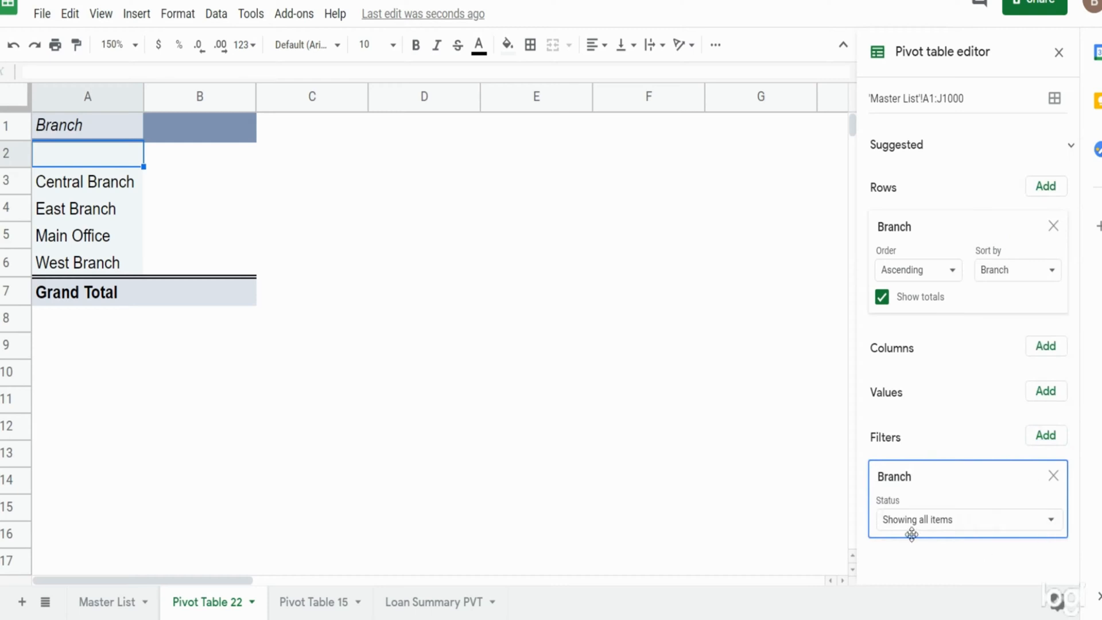
pyautogui.click(1051, 520)
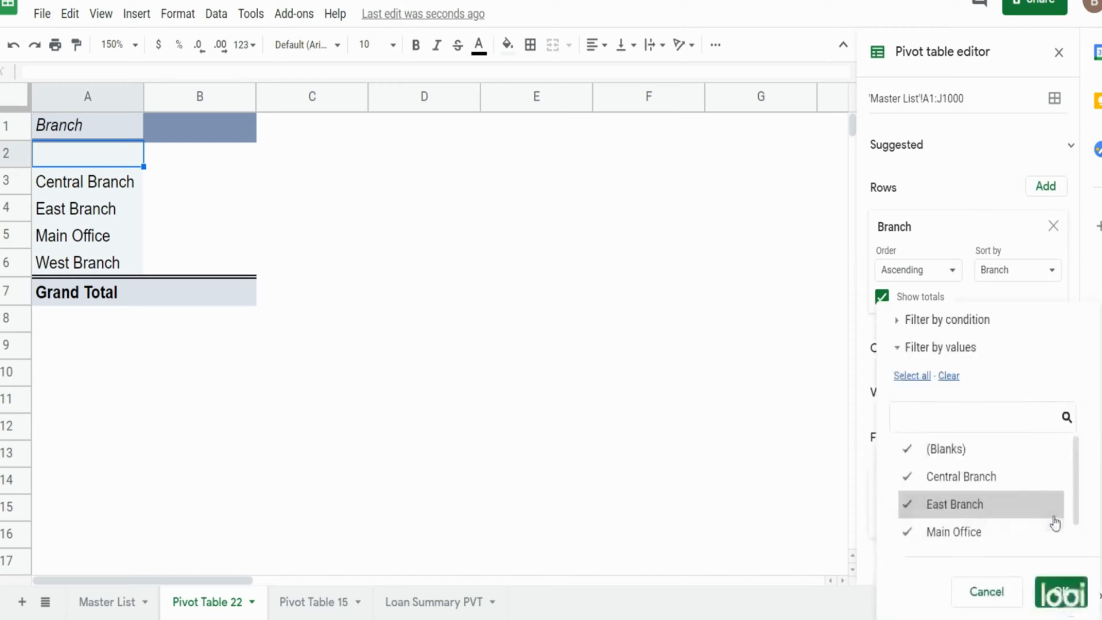
pyautogui.click(905, 450)
pyautogui.click(1059, 591)
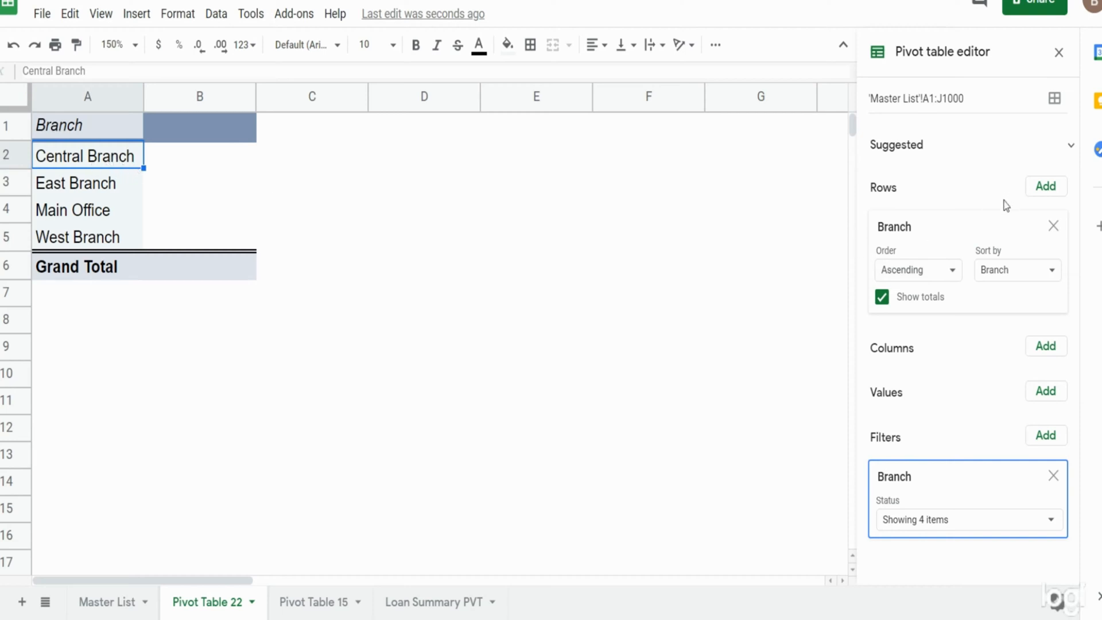
# Step: Add Loan_Type as the second row field and turn off totals for both Loan_Type and Branch
pyautogui.click(1040, 189)
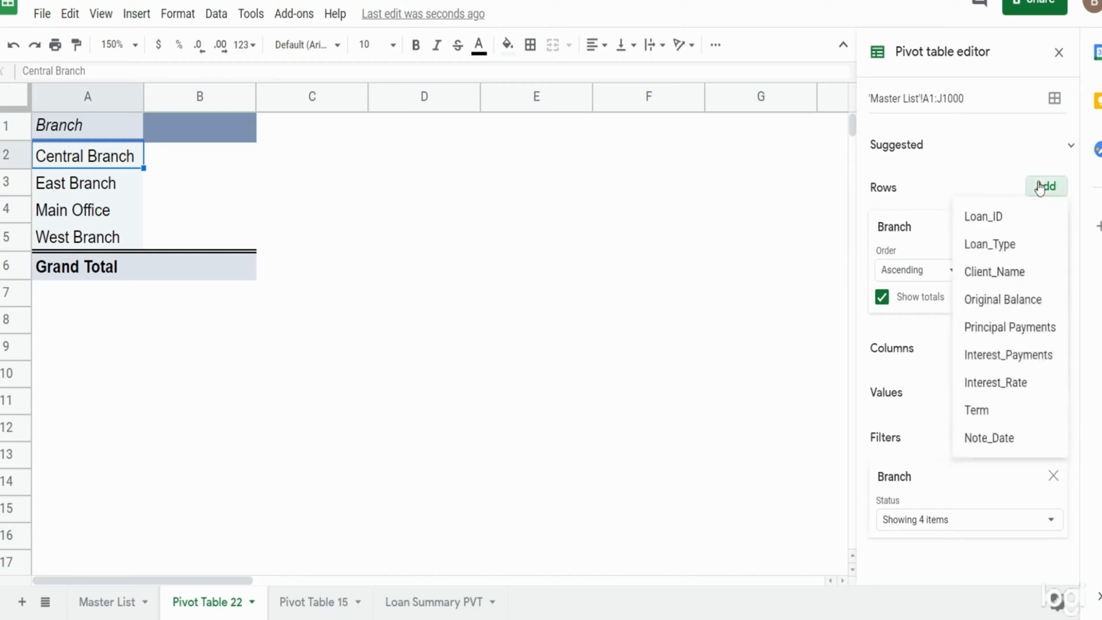
pyautogui.click(1009, 243)
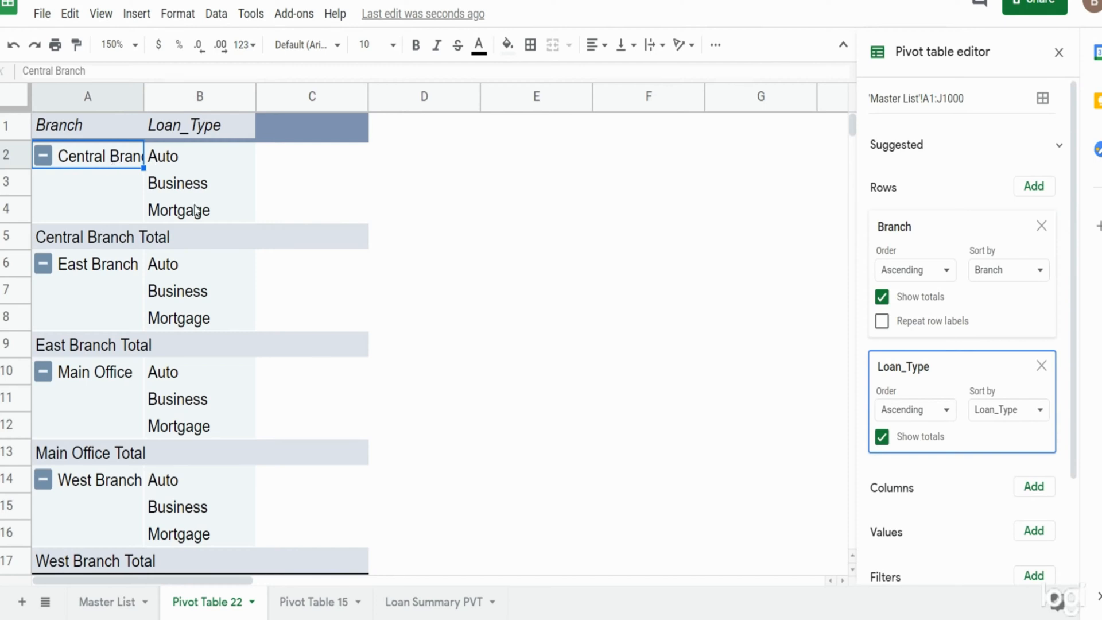
pyautogui.scroll(-2, 976, 395)
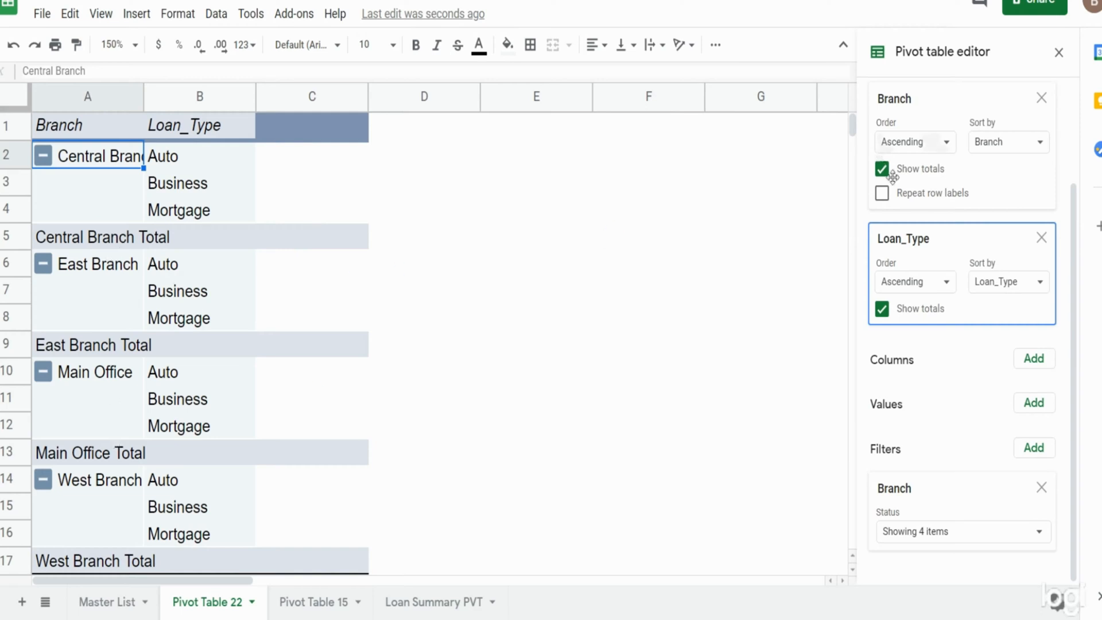
pyautogui.scroll(2, 975, 267)
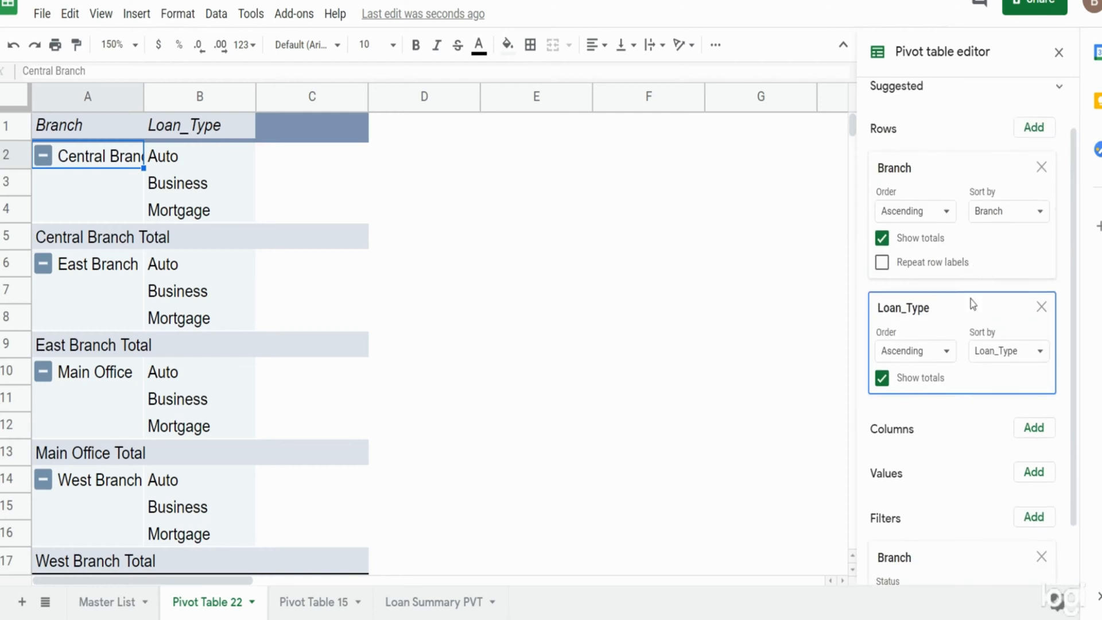
pyautogui.click(882, 380)
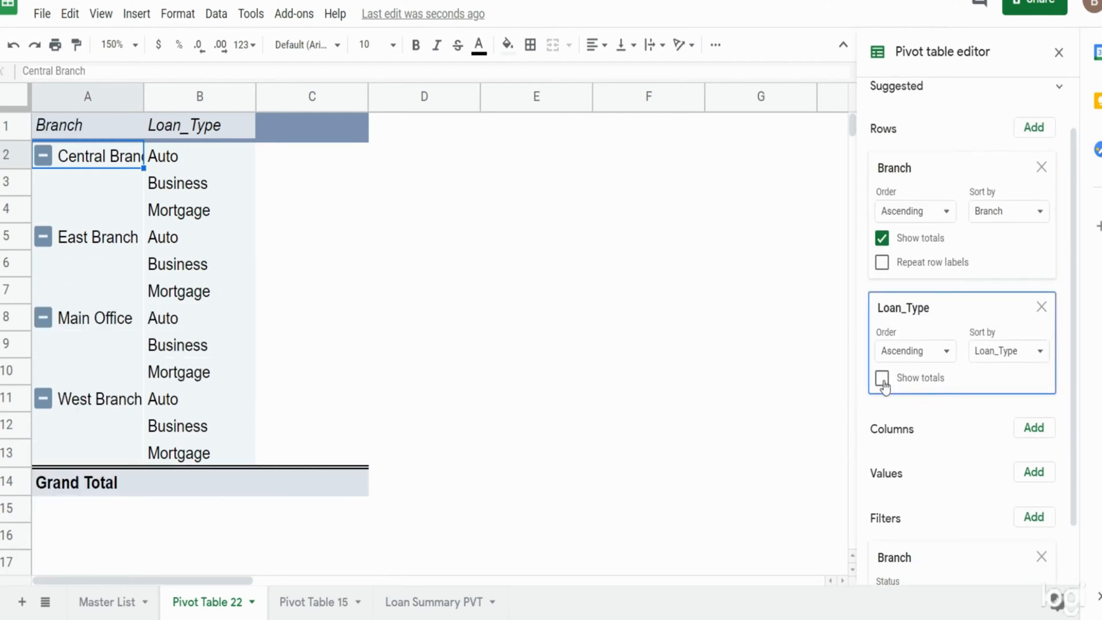
pyautogui.click(883, 238)
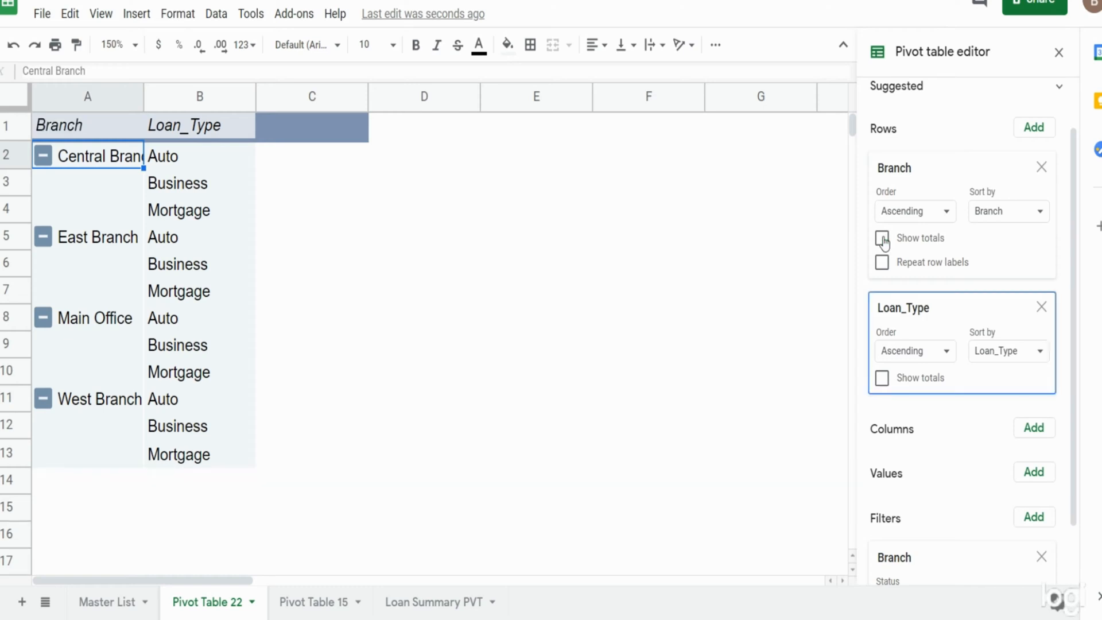
# Step: Add Original Balance and Principal Payments as pivot table values, both summarized by SUM
pyautogui.scroll(-1, 980, 270)
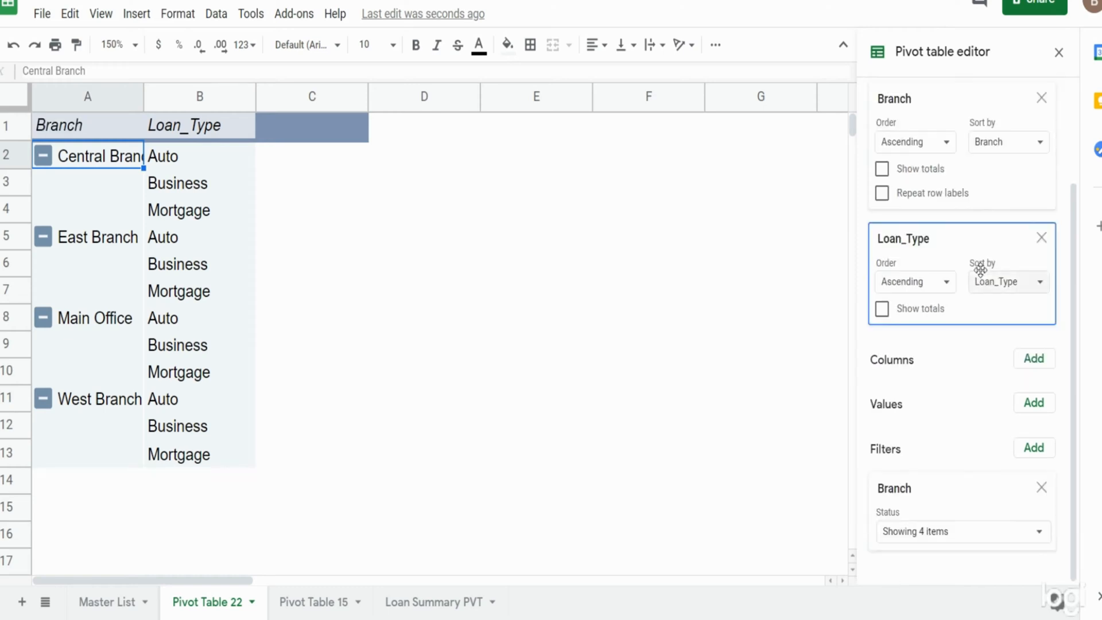
pyautogui.click(1032, 404)
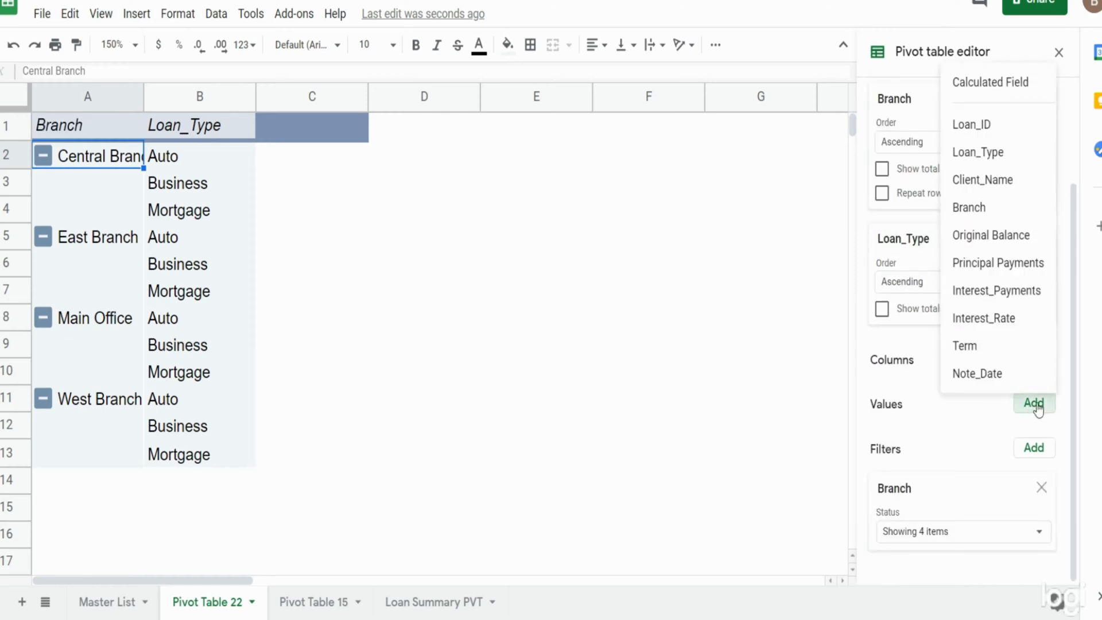
pyautogui.click(996, 236)
pyautogui.scroll(-2, 996, 377)
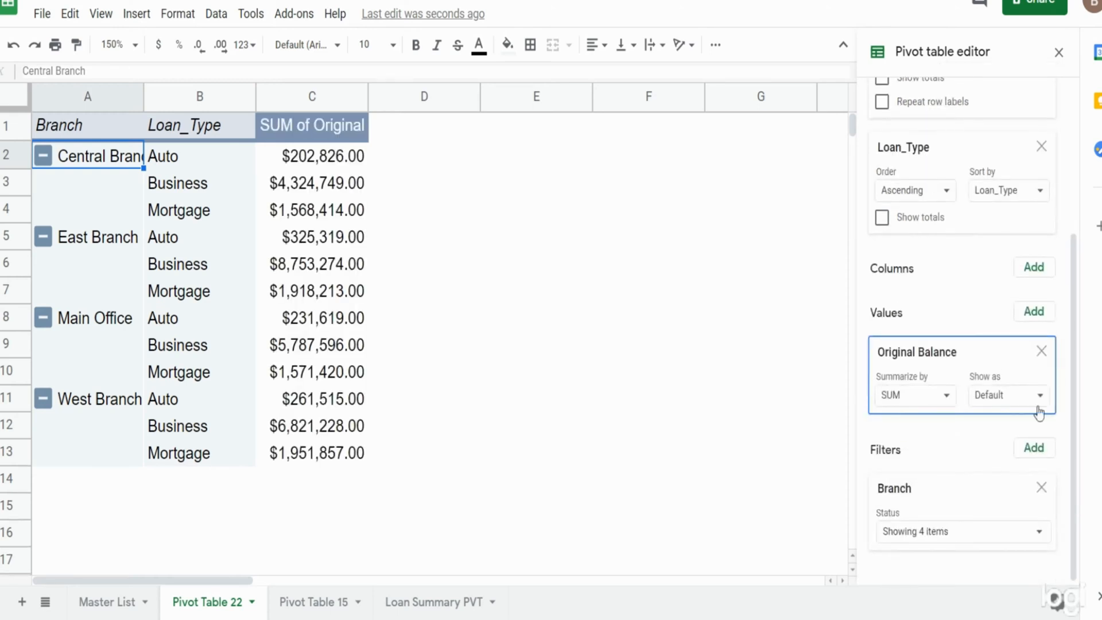
pyautogui.click(1041, 317)
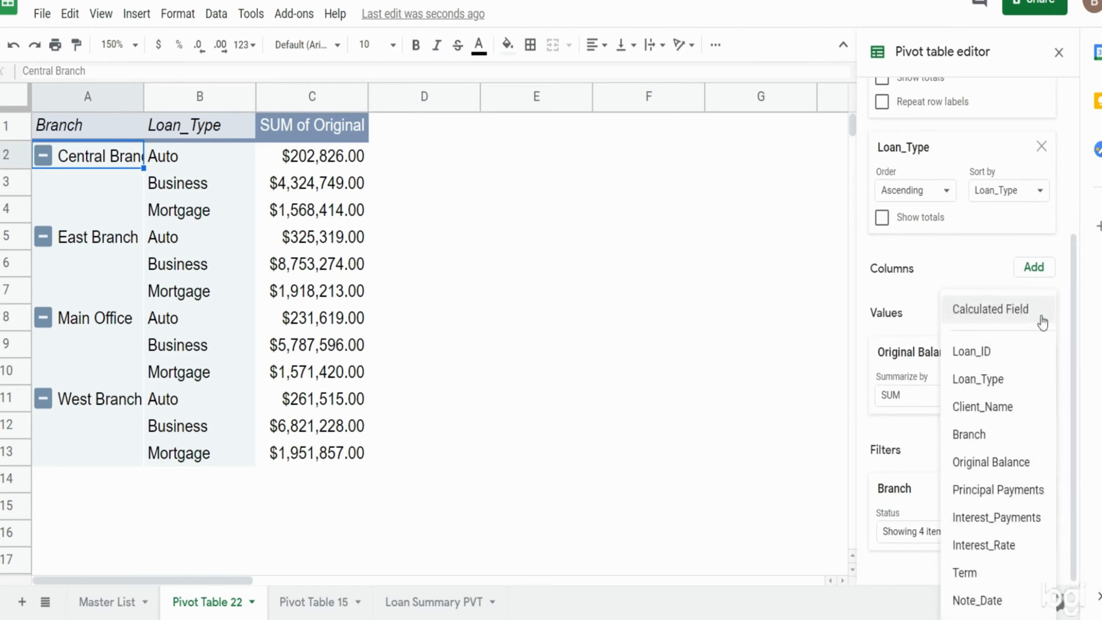
pyautogui.click(989, 490)
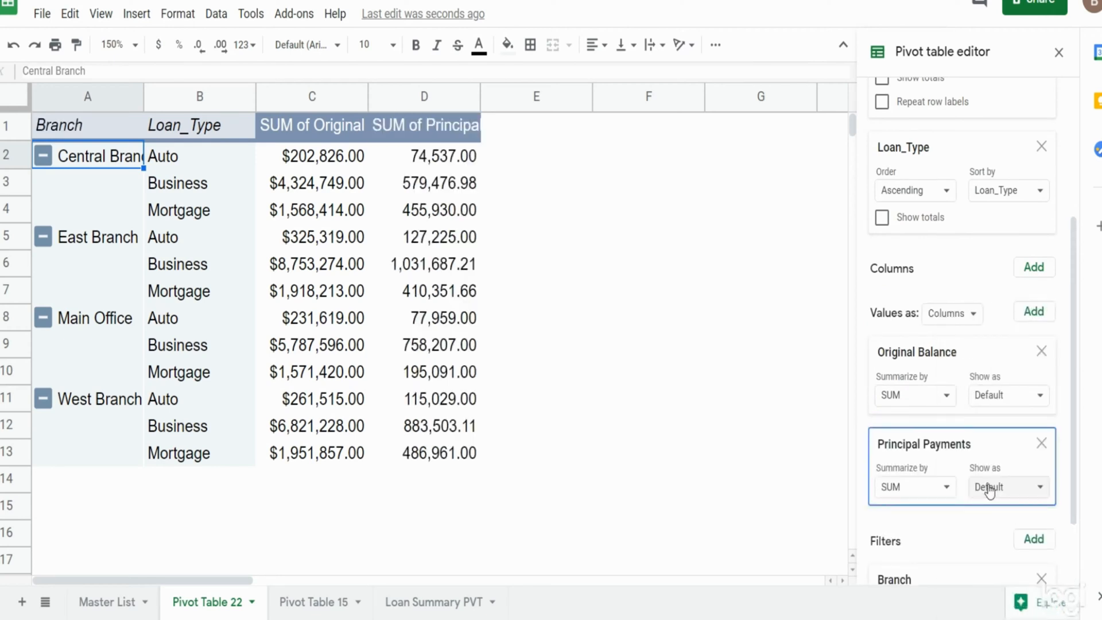
pyautogui.scroll(-2, 988, 489)
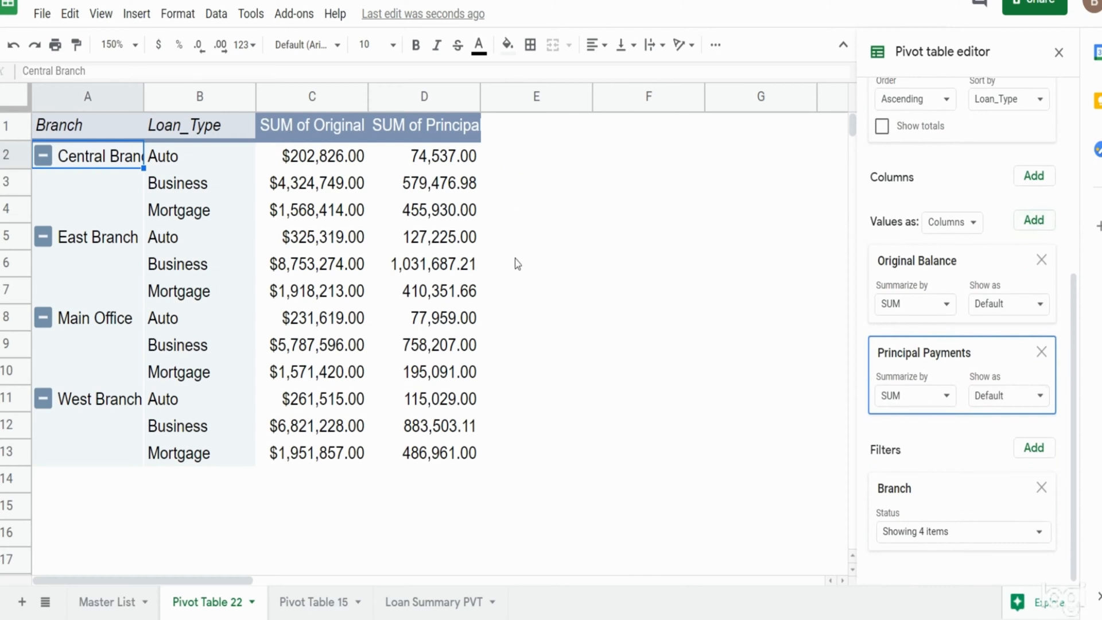
# Step: Add a calculated field to the pivot table values
pyautogui.click(452, 164)
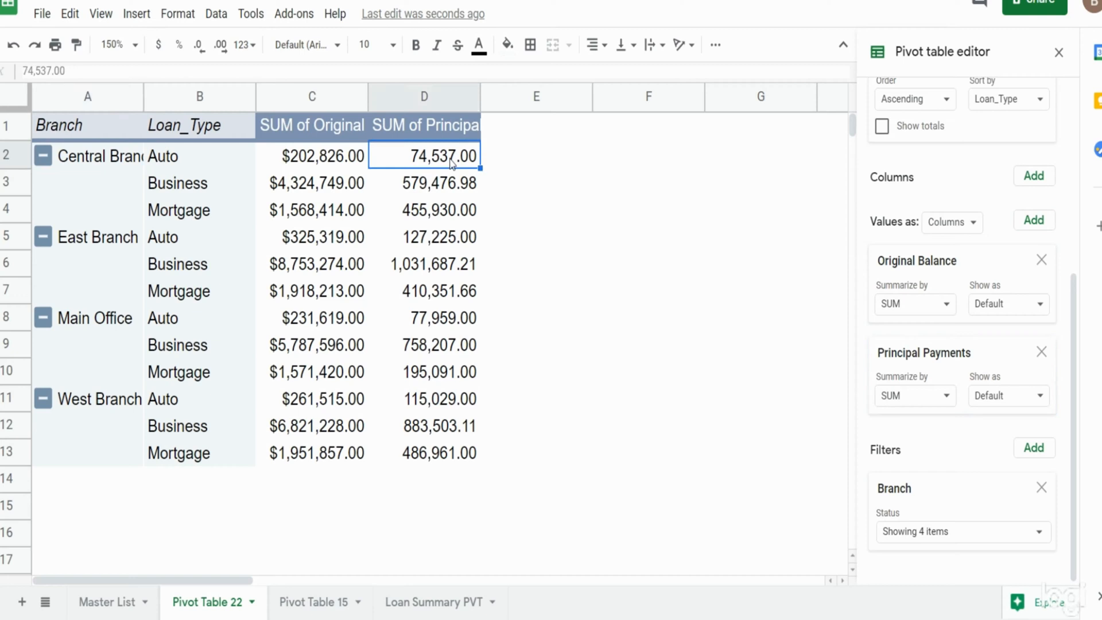
pyautogui.click(309, 163)
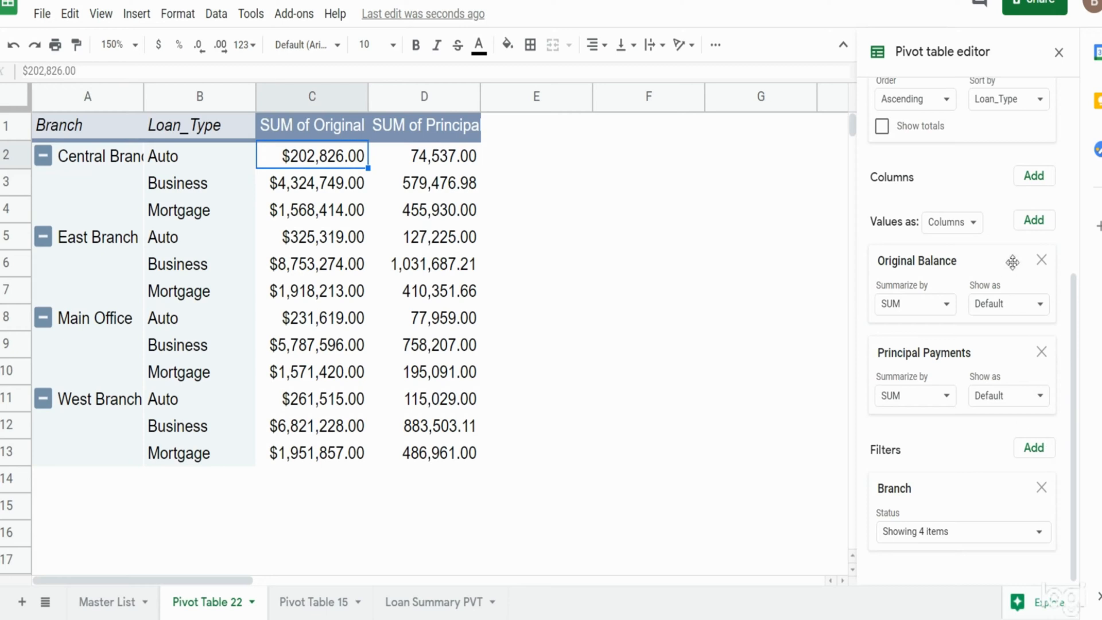
pyautogui.click(1030, 223)
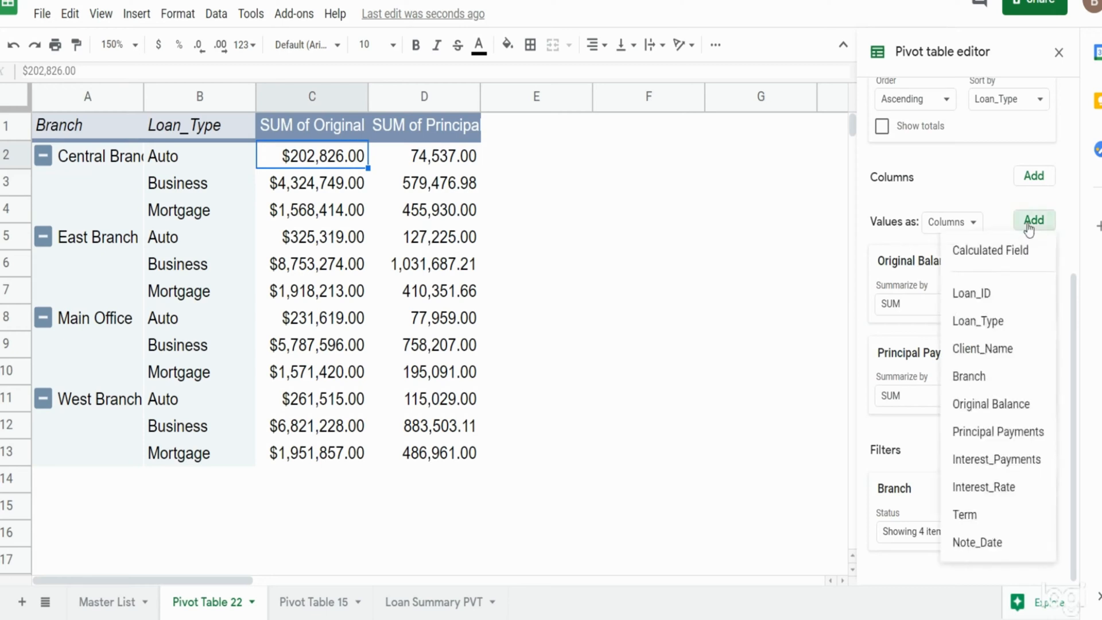
pyautogui.click(970, 260)
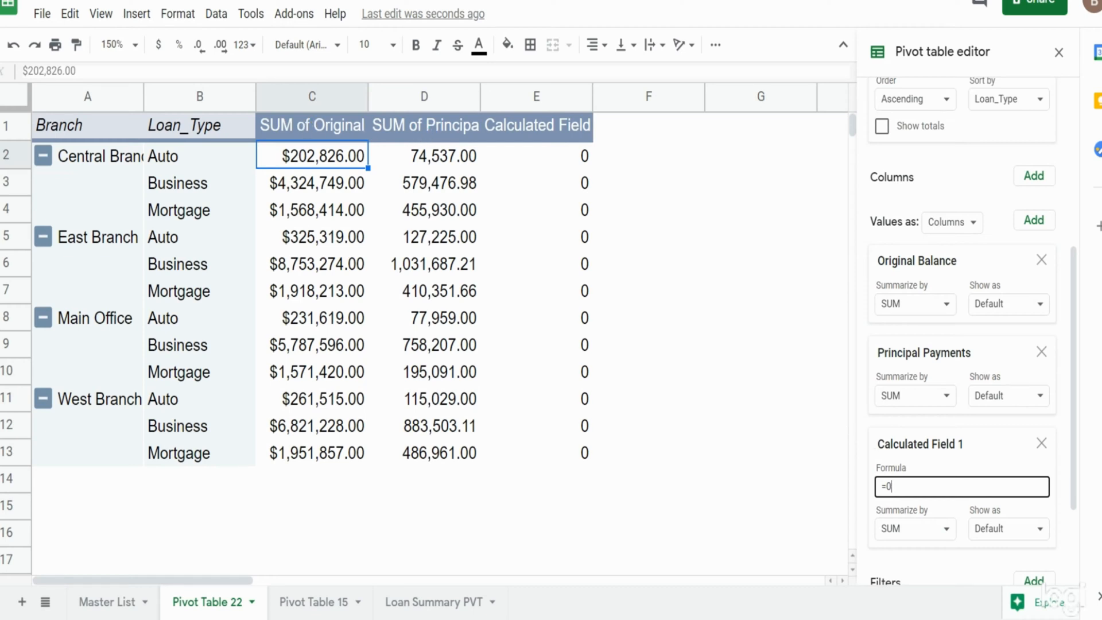
# Step: Check the exact header names of the original balance and principal payments columns on the Master List sheet
pyautogui.click(128, 604)
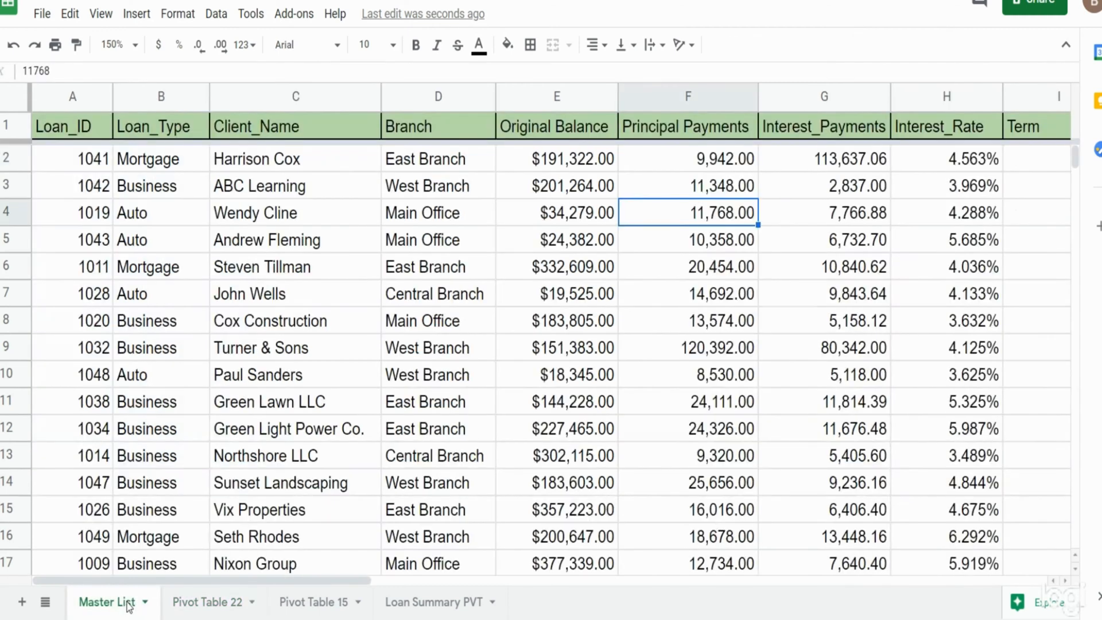
pyautogui.click(542, 133)
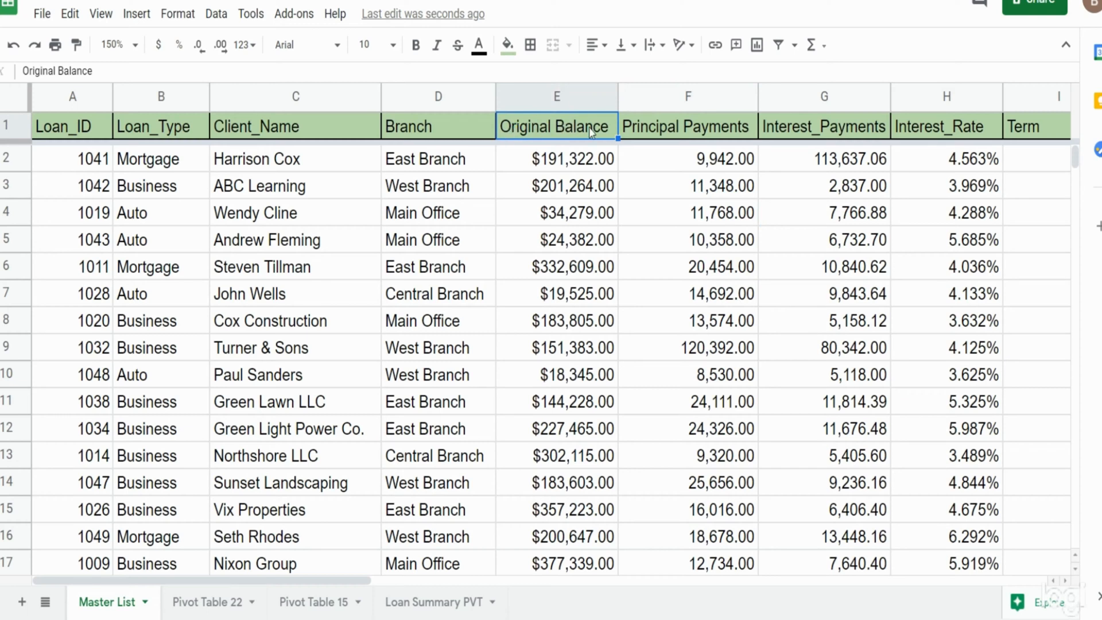
pyautogui.click(660, 134)
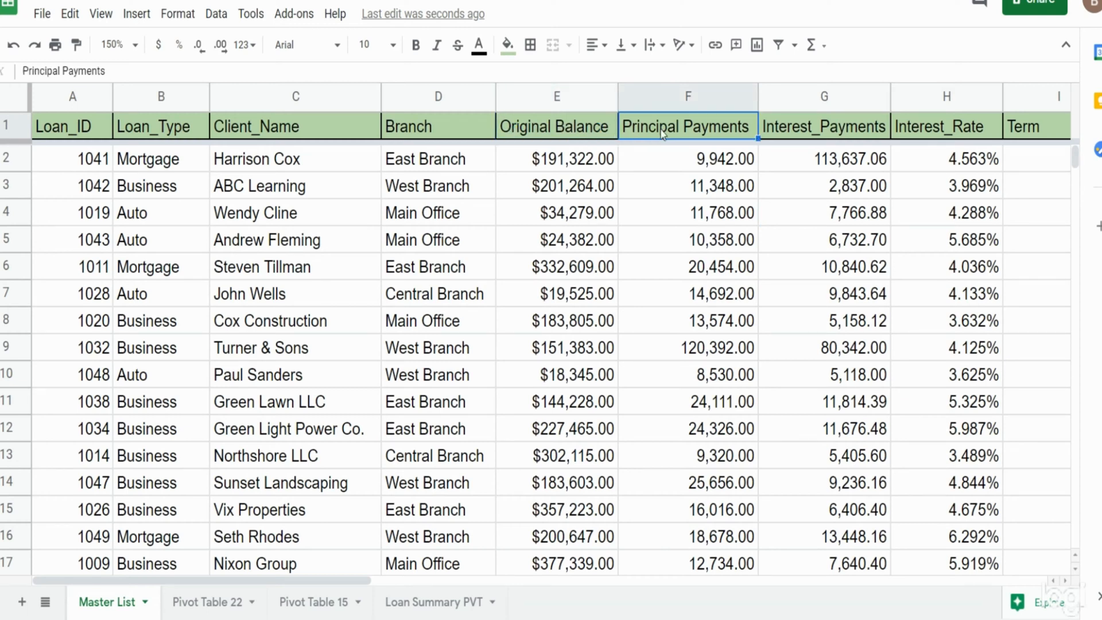
# Step: On the Pivot Table 22 sheet, replace the calculated field's default formula with ='Original Balance'-'Principal Payments'
pyautogui.click(210, 600)
pyautogui.click(901, 492)
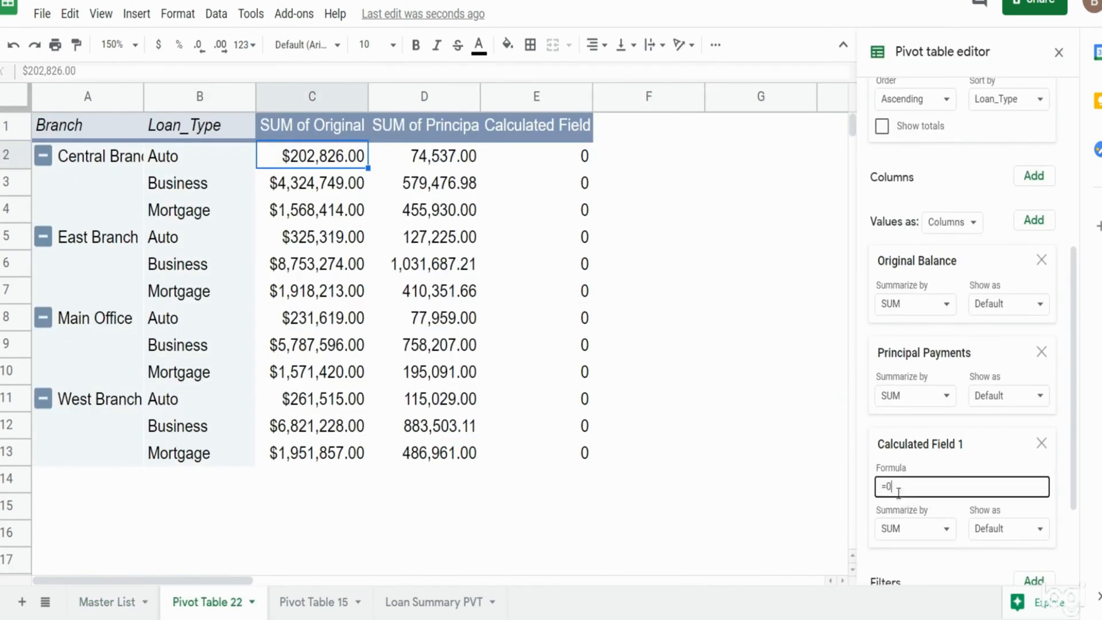
pyautogui.press('BackSpace')
pyautogui.click(936, 412)
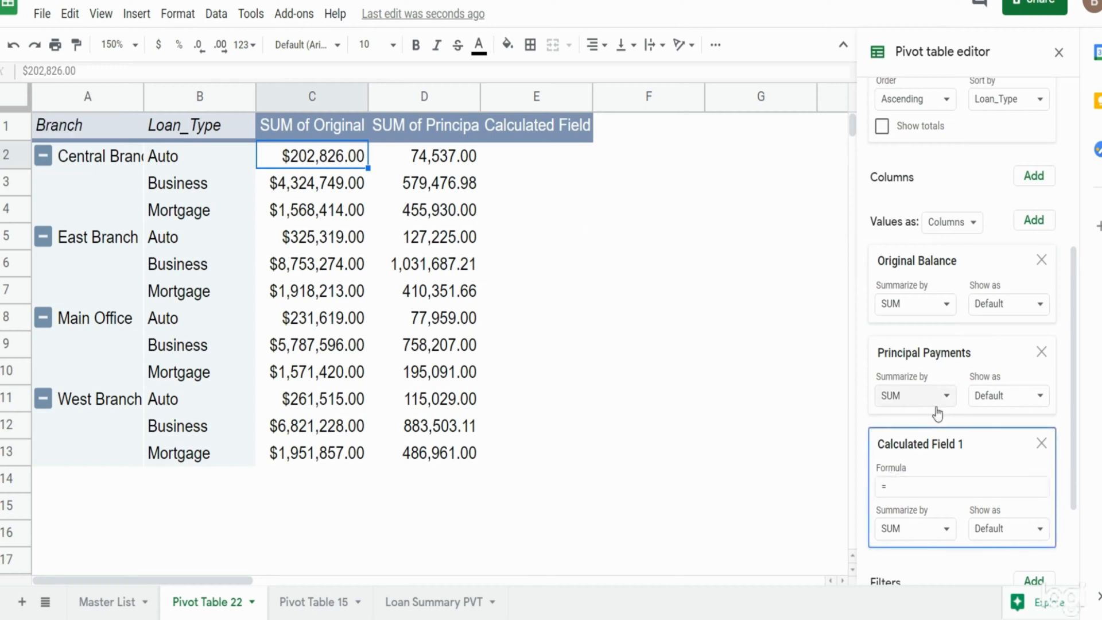
pyautogui.click(930, 489)
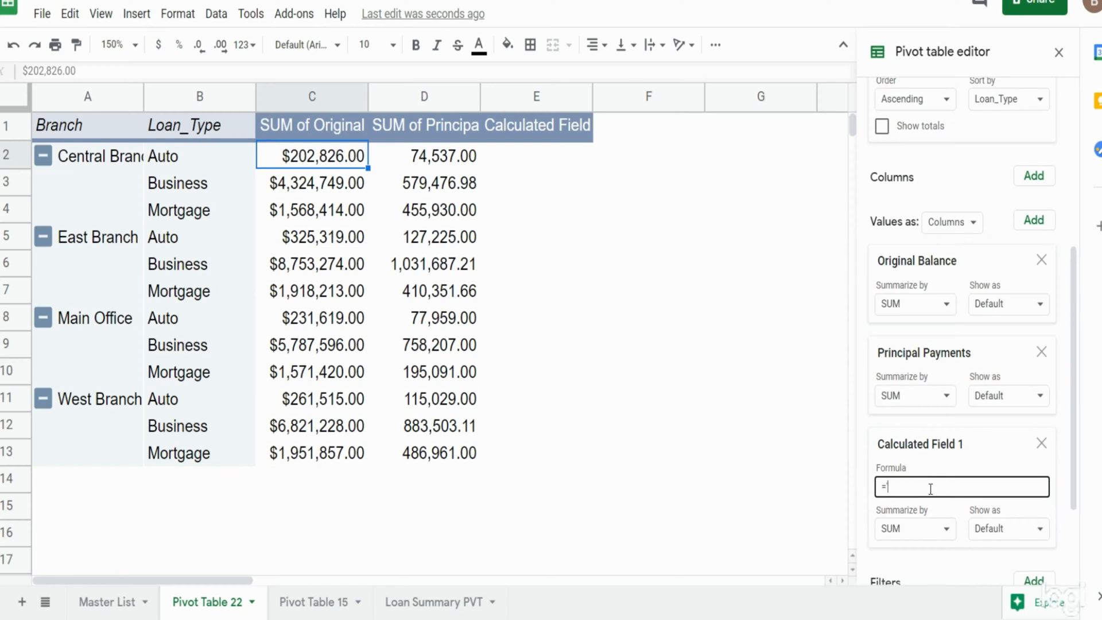
pyautogui.write("'Pri")
pyautogui.press('BackSpace')
pyautogui.press('BackSpace')
pyautogui.press('BackSpace')
pyautogui.write("'Original Balance'-'Principal PAym")
pyautogui.press('BackSpace')
pyautogui.press('BackSpace')
pyautogui.press('BackSpace')
pyautogui.write('ayments')
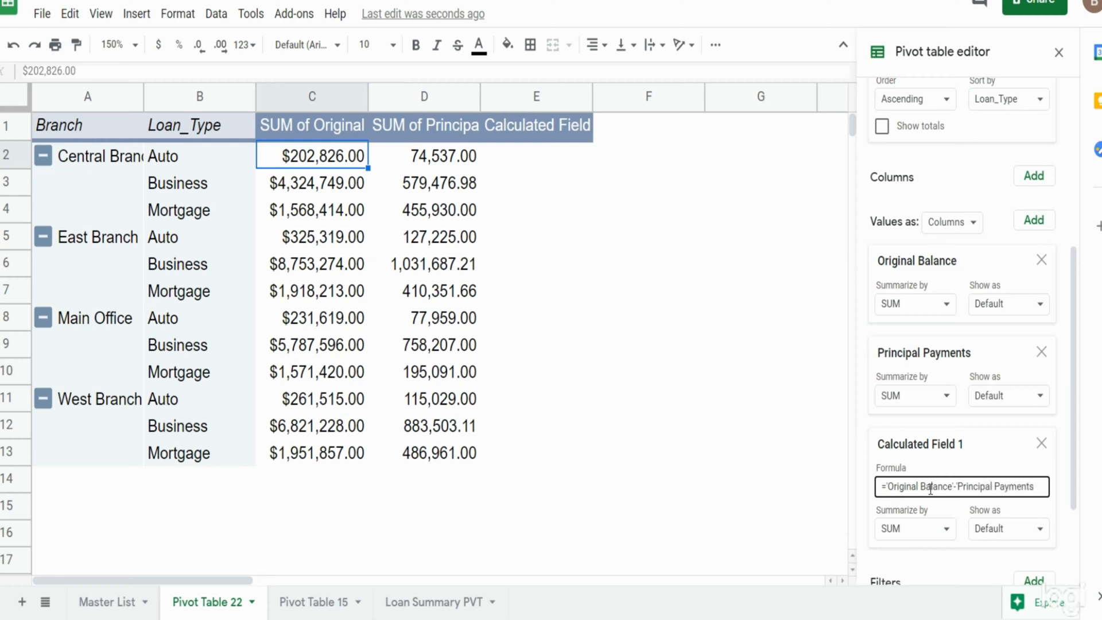
pyautogui.press('Return')
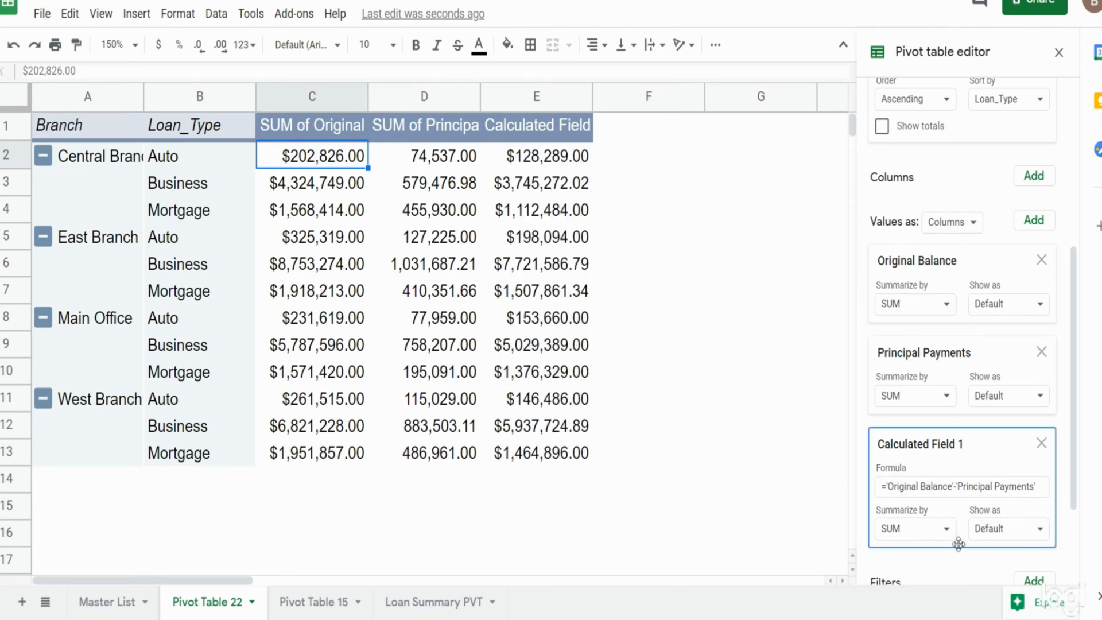
pyautogui.click(548, 163)
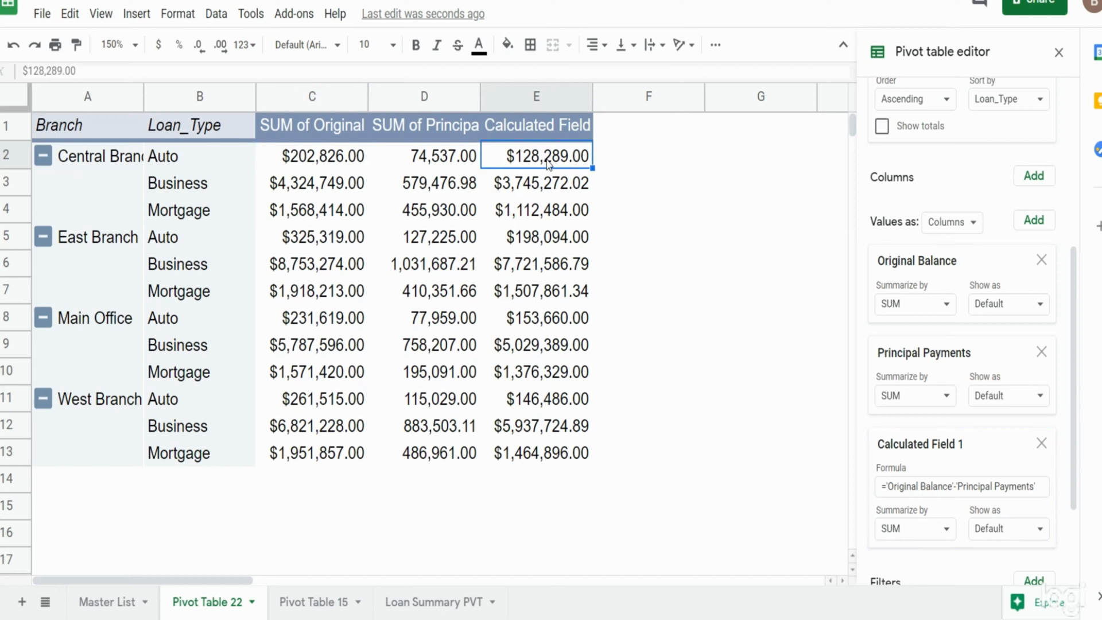
pyautogui.click(546, 191)
pyautogui.click(533, 298)
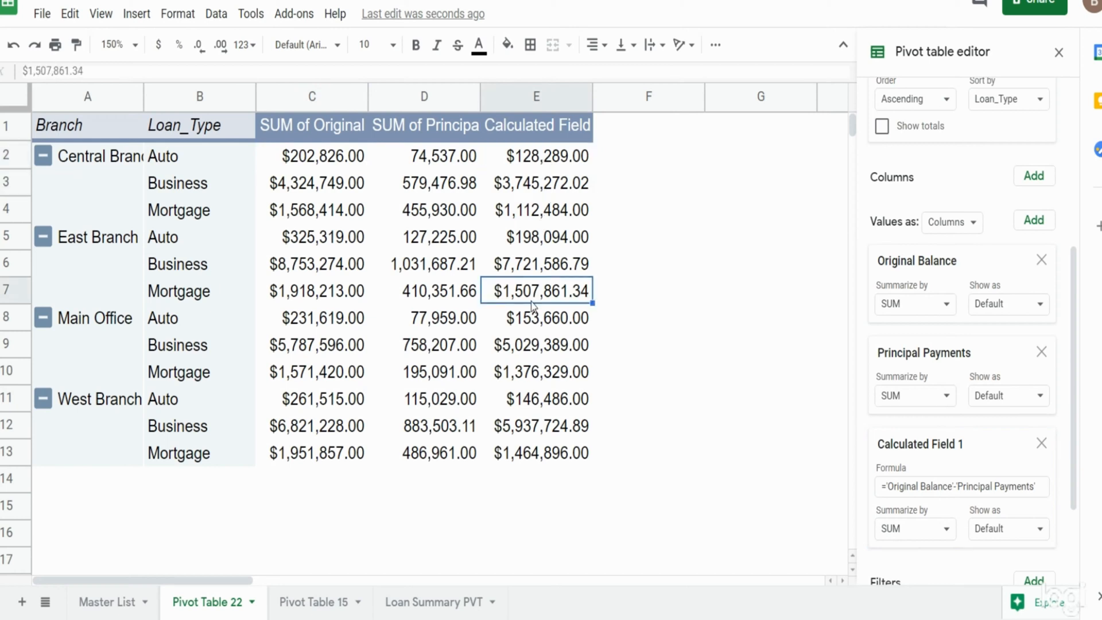
pyautogui.click(524, 346)
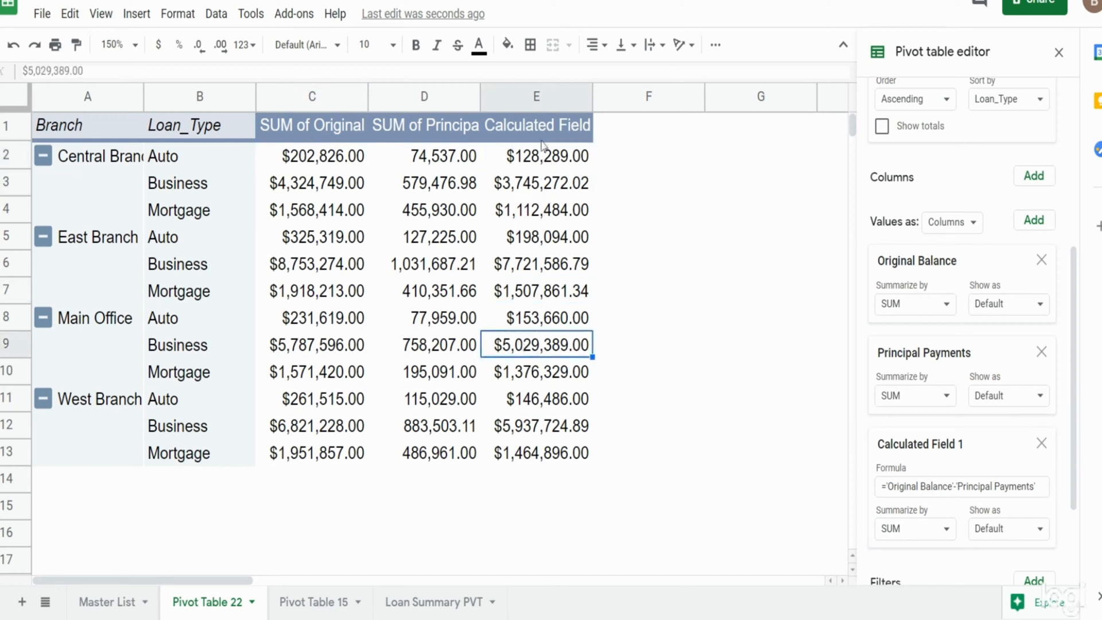
# Step: Remove the "SUM of" prefix from the pivot table's original balance header so it reads Original Balance
pyautogui.click(343, 130)
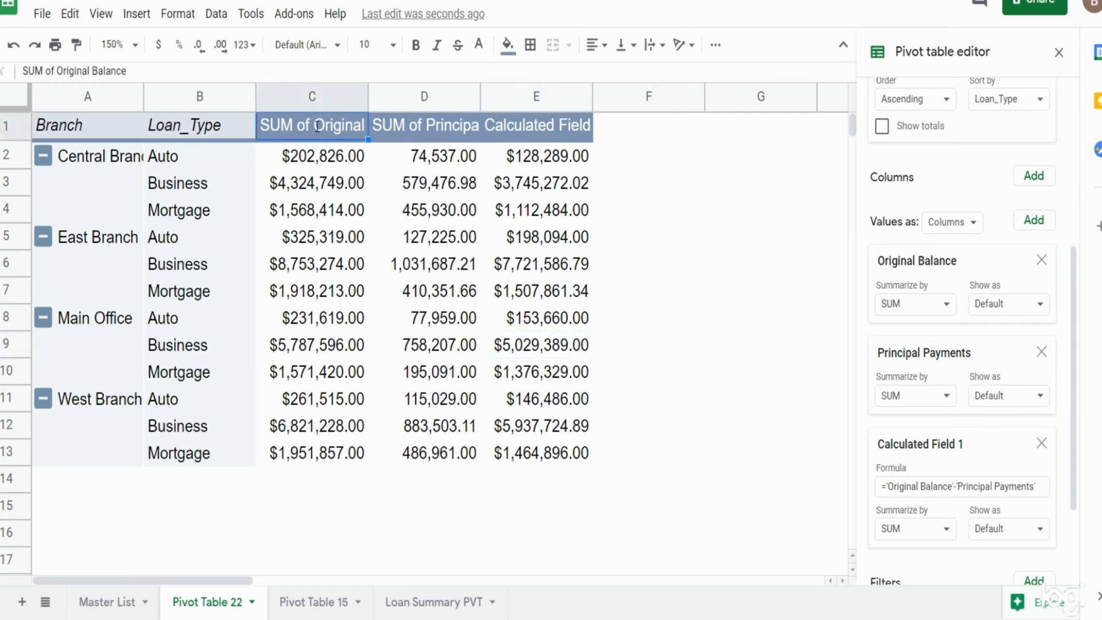
pyautogui.doubleClick(315, 127)
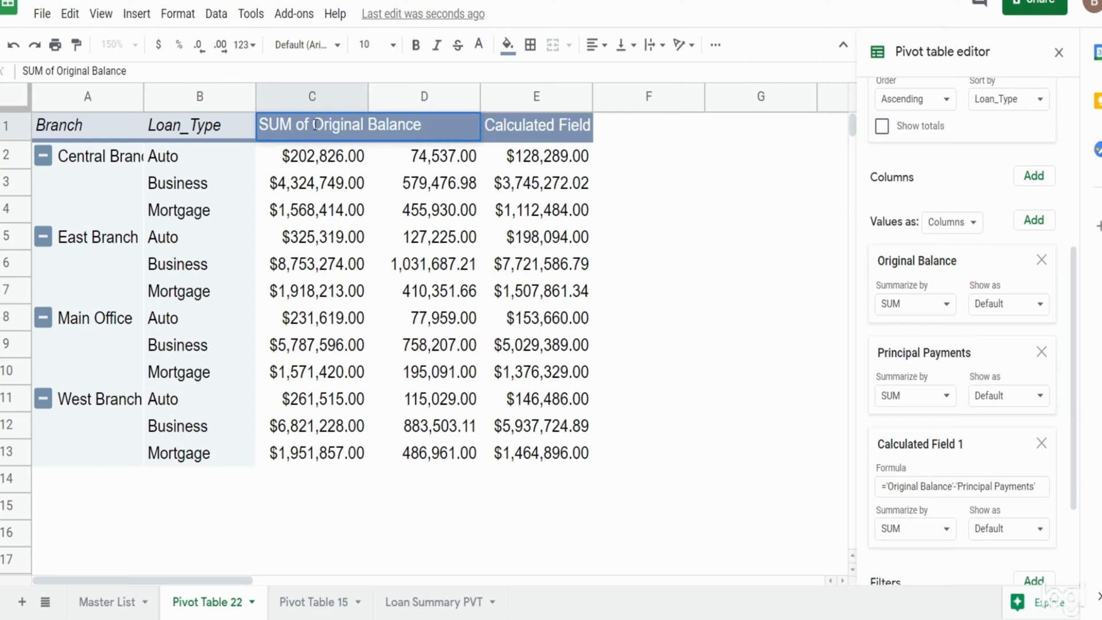
pyautogui.click(314, 125)
pyautogui.moveTo(310, 123); pyautogui.dragTo(254, 122)
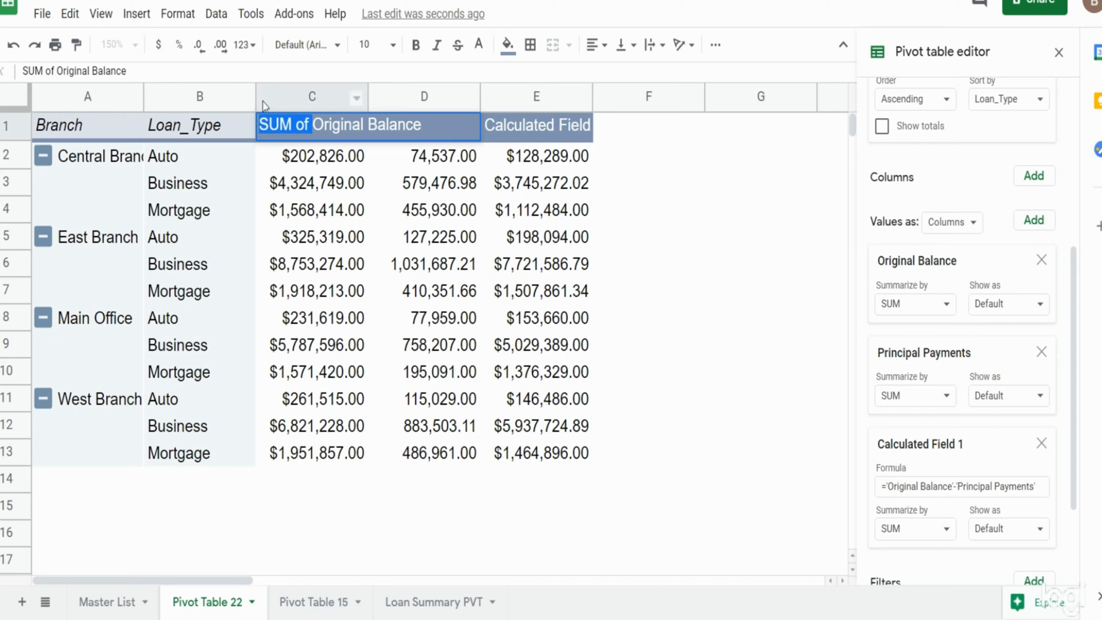
pyautogui.press('BackSpace')
pyautogui.press('Return')
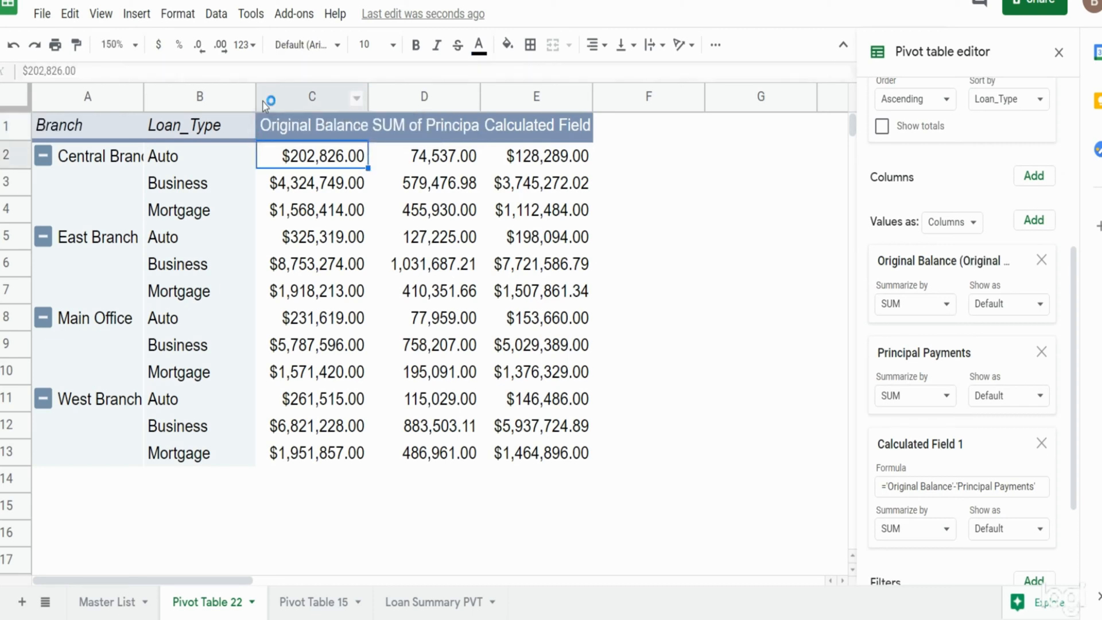
# Step: Shorten the pivot table's principal payments header to Principal Payments by removing its "SUM of" prefix
pyautogui.click(414, 132)
pyautogui.doubleClick(414, 130)
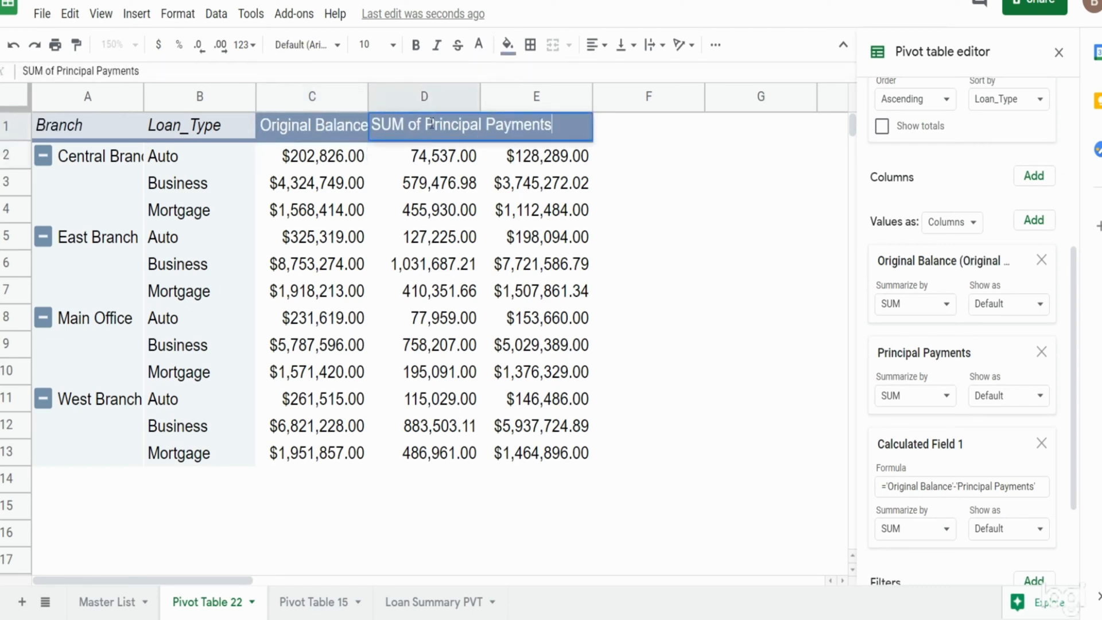
pyautogui.moveTo(425, 124); pyautogui.dragTo(325, 125)
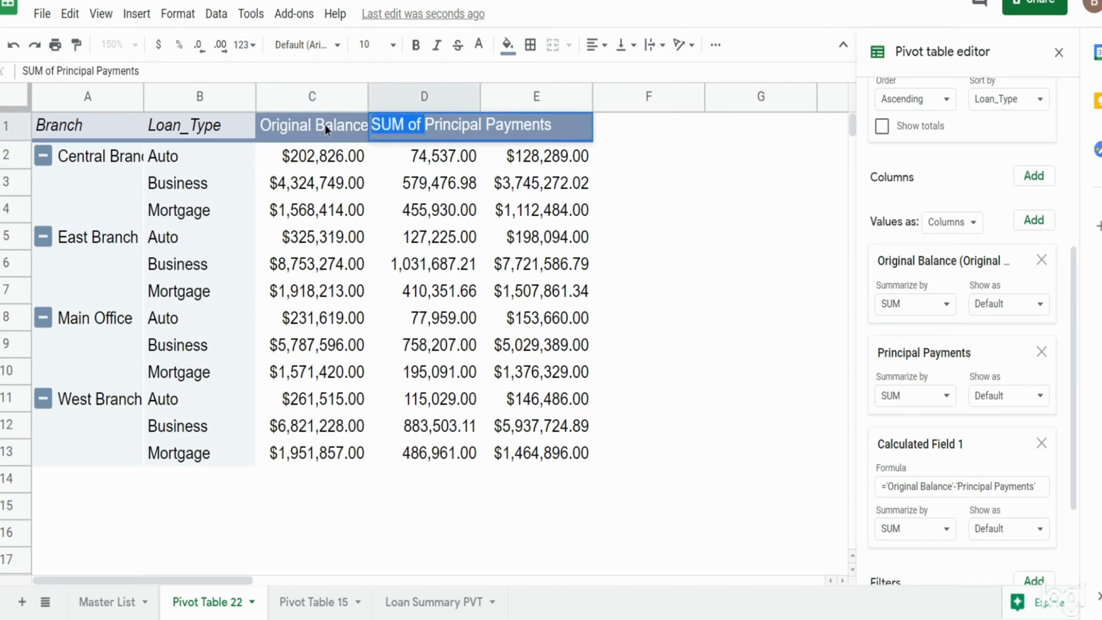
pyautogui.press('BackSpace')
pyautogui.press('Return')
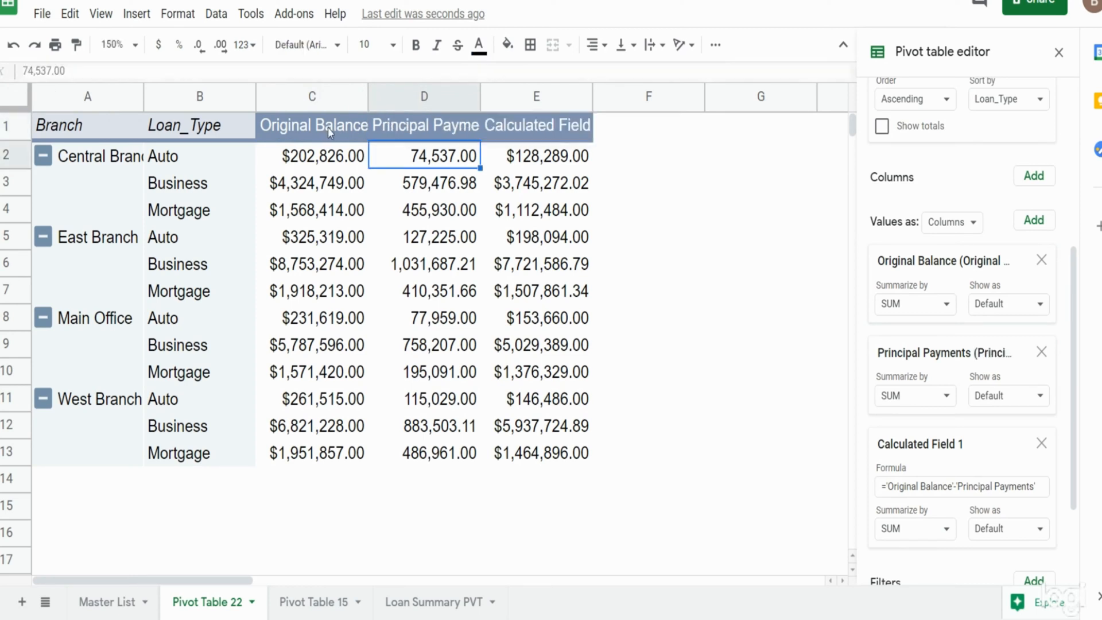
# Step: Rename the calculated field's header to Remaining Balance and fit the width of column E to its contents
pyautogui.doubleClick(535, 123)
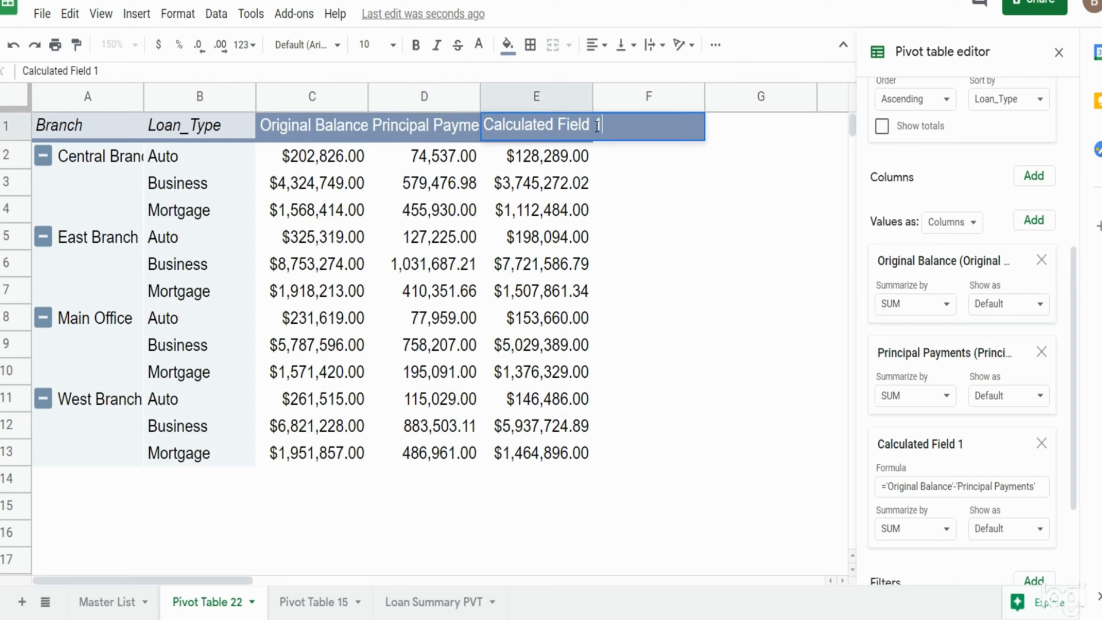
pyautogui.moveTo(611, 122); pyautogui.dragTo(411, 116)
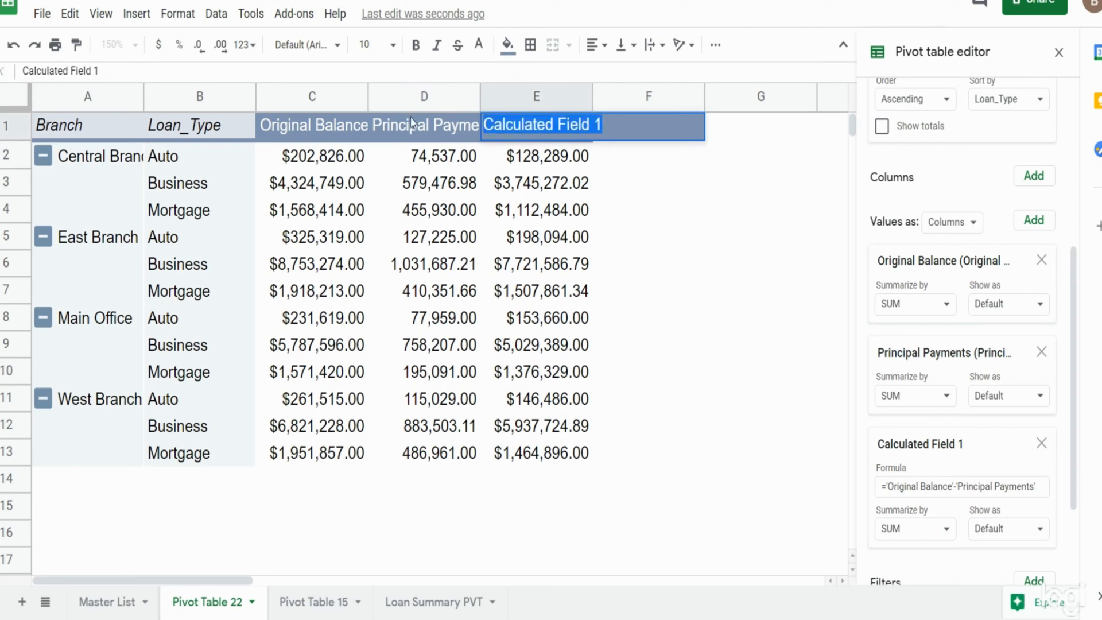
pyautogui.write('Remai')
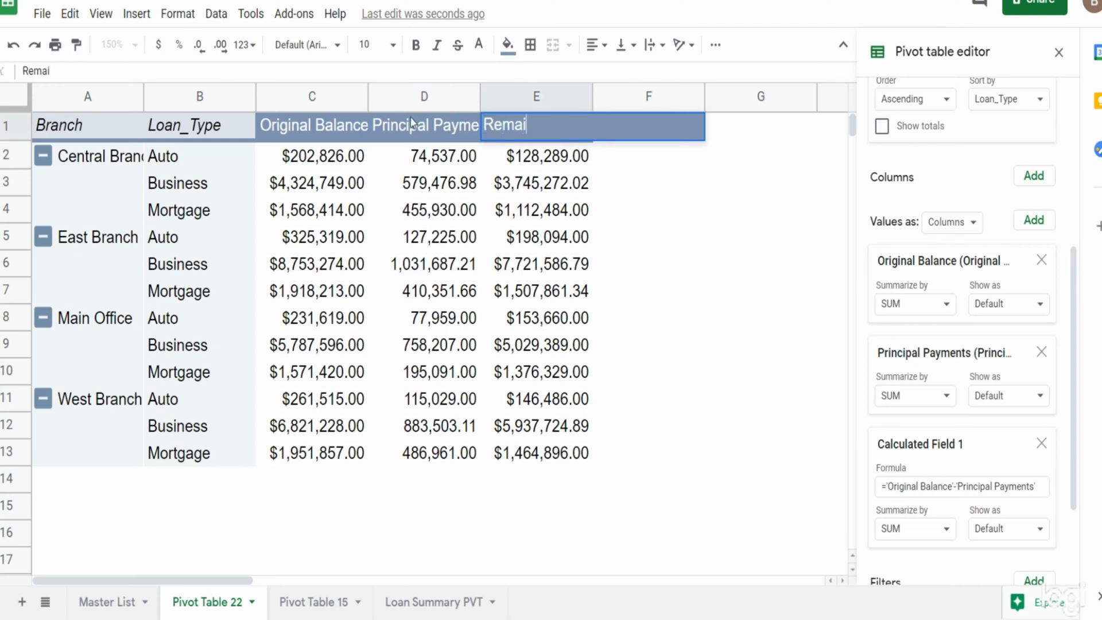
pyautogui.write('ning Bal')
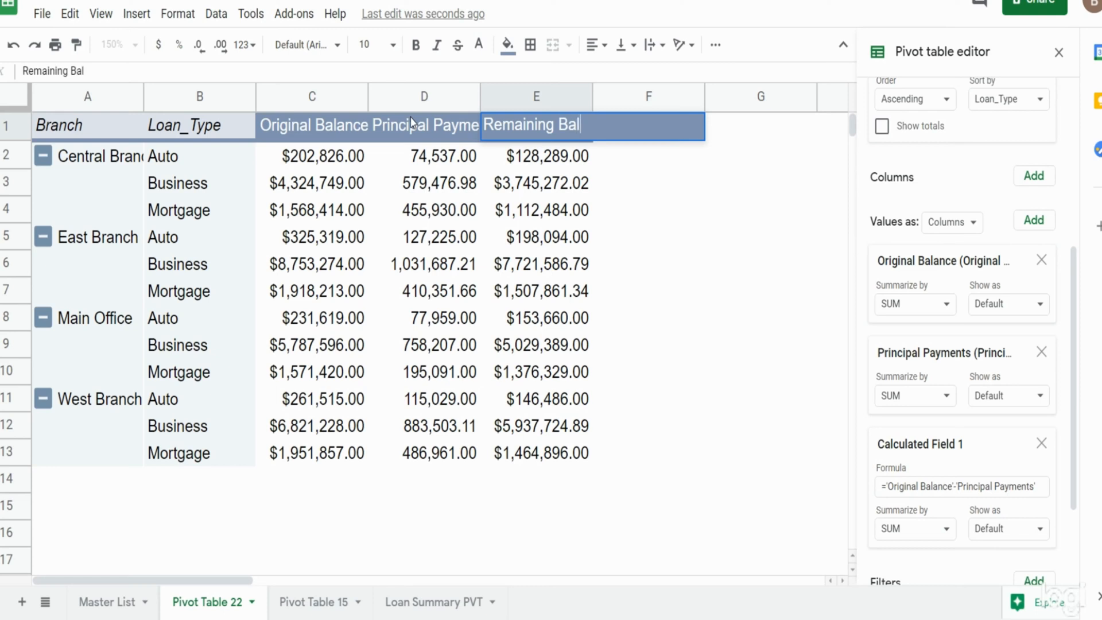
pyautogui.write('ance')
pyautogui.press('Return')
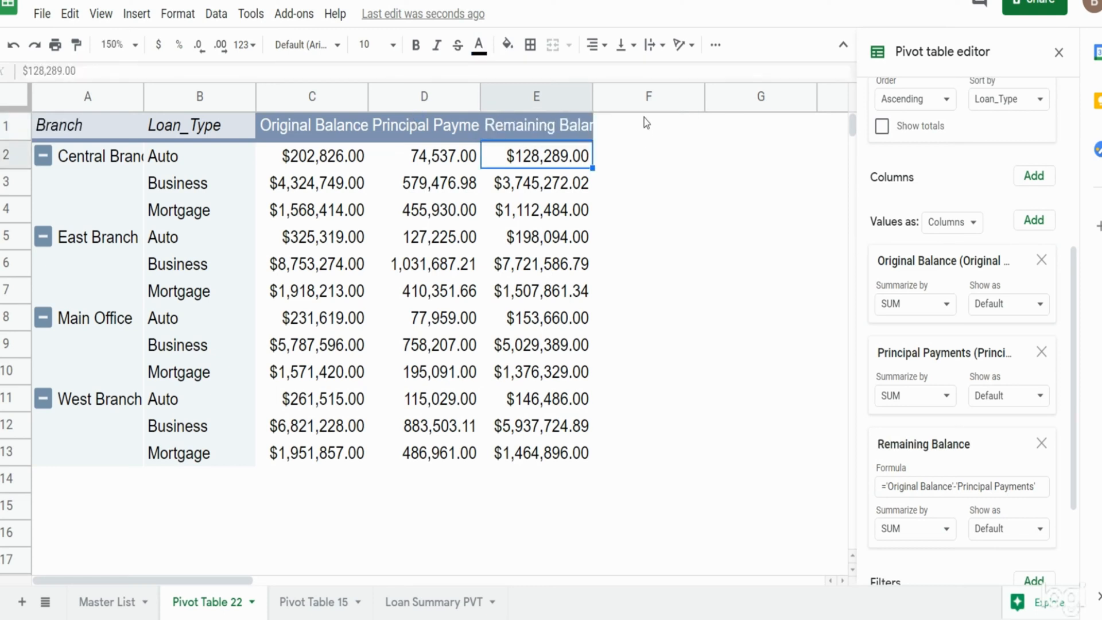
pyautogui.doubleClick(590, 94)
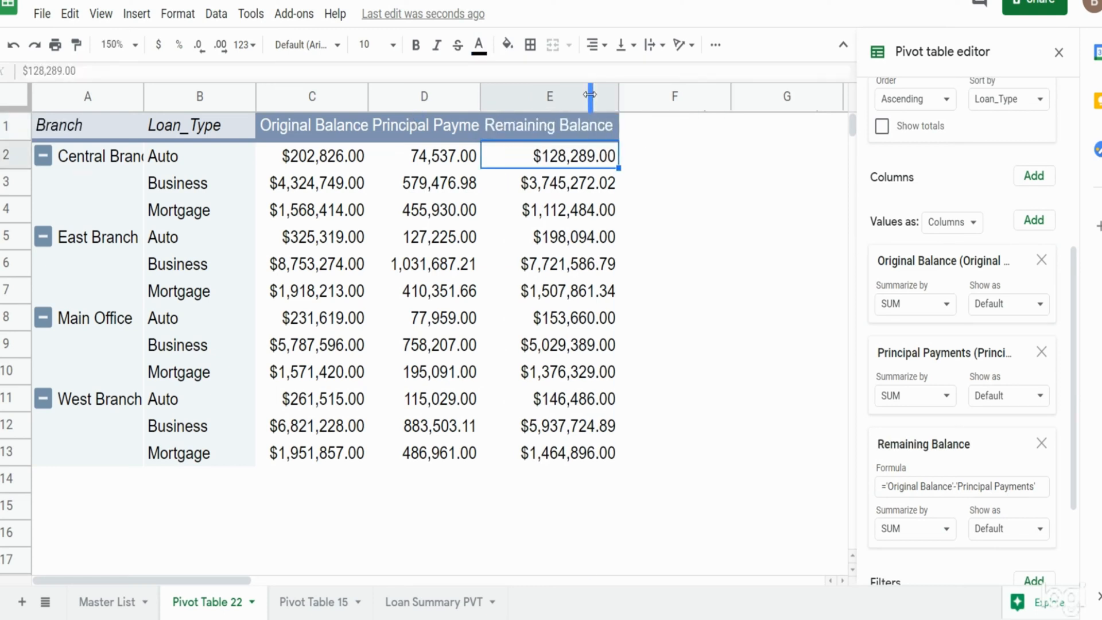